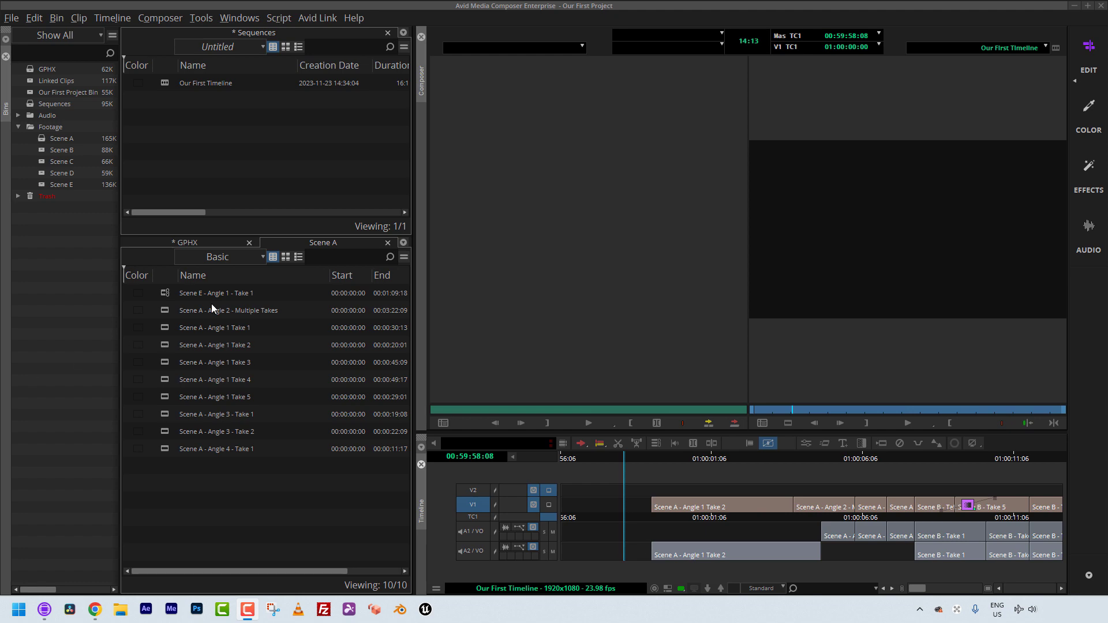
# Open the file export options for the Our First Timeline sequence
pyautogui.click(207, 162)
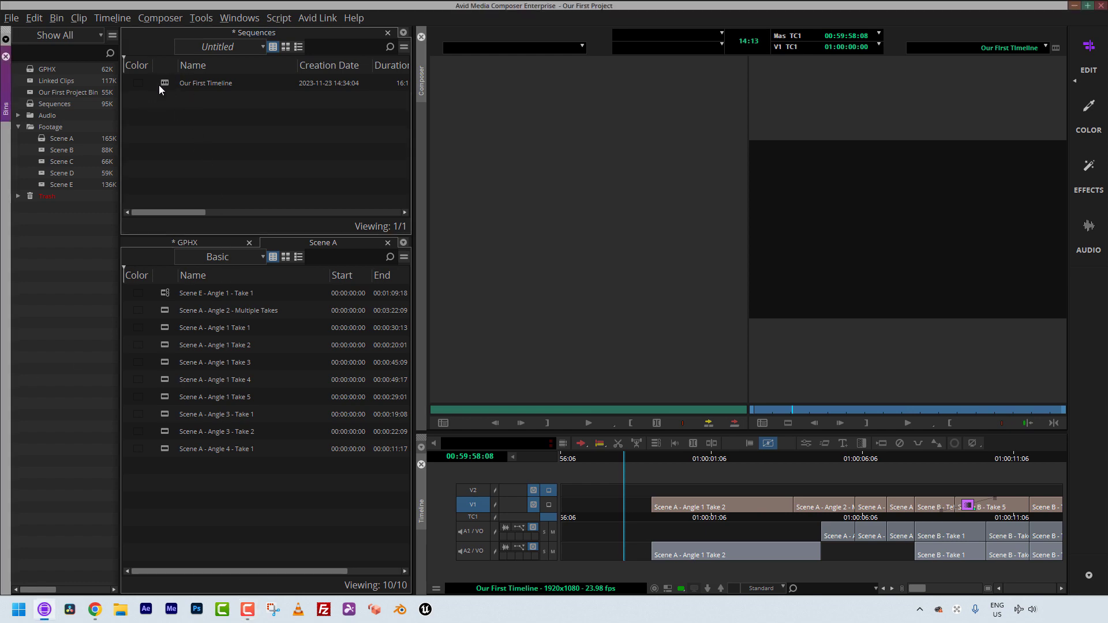
pyautogui.rightClick(165, 86)
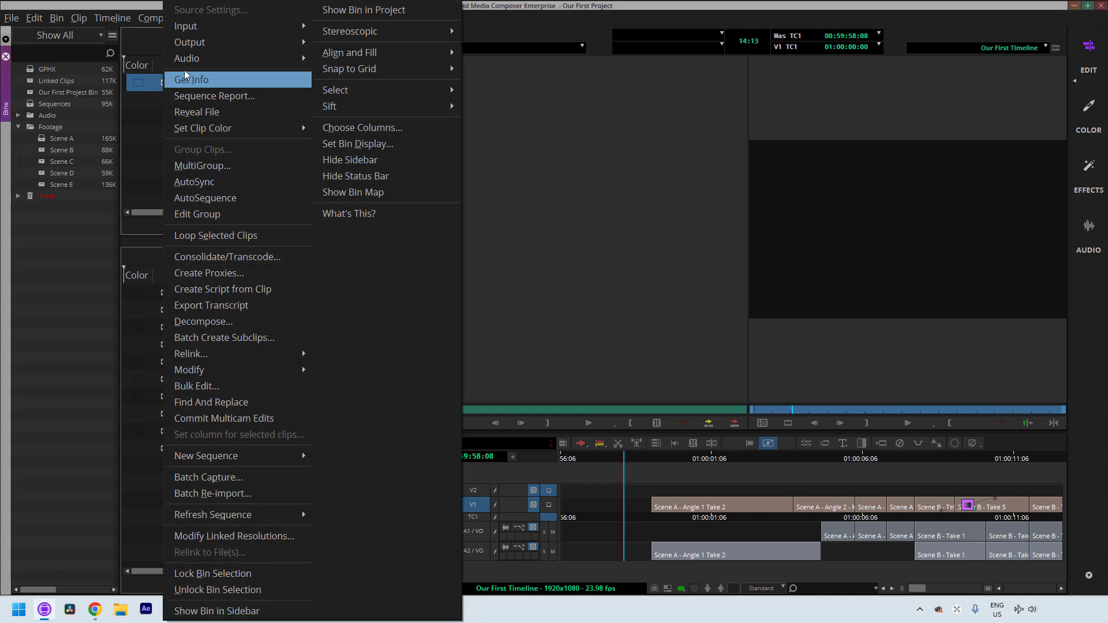
pyautogui.moveTo(198, 45)
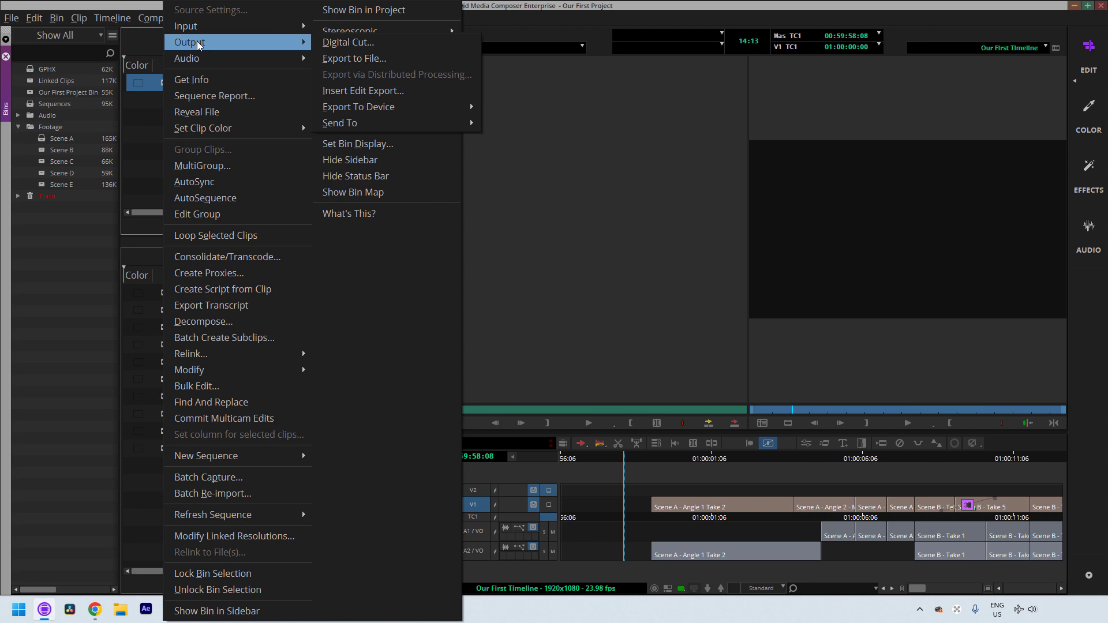
pyautogui.click(344, 59)
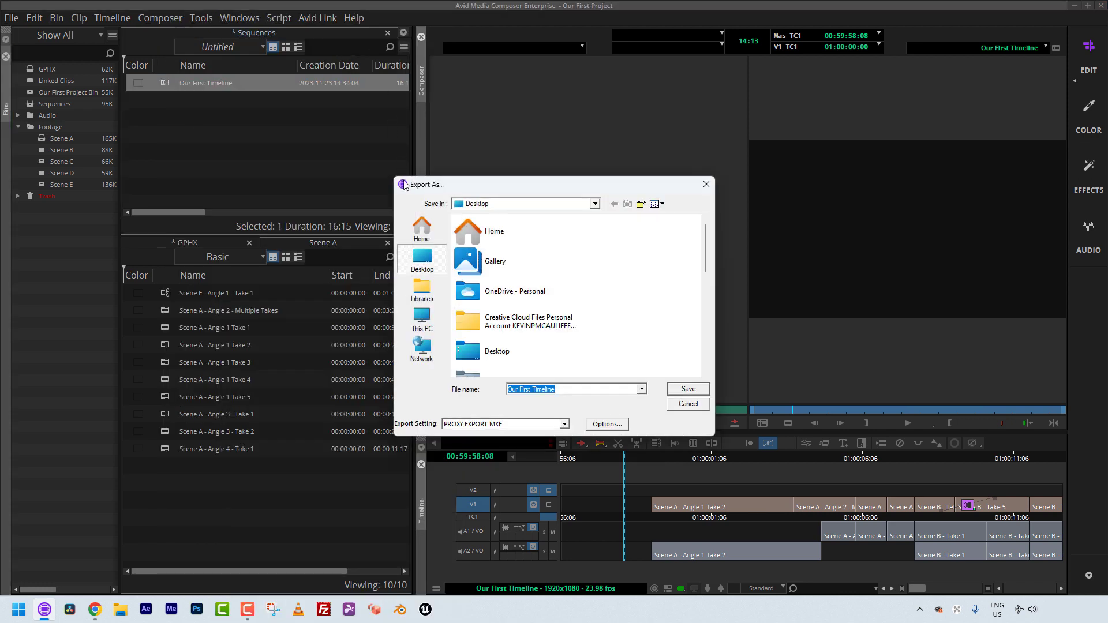
pyautogui.click(618, 427)
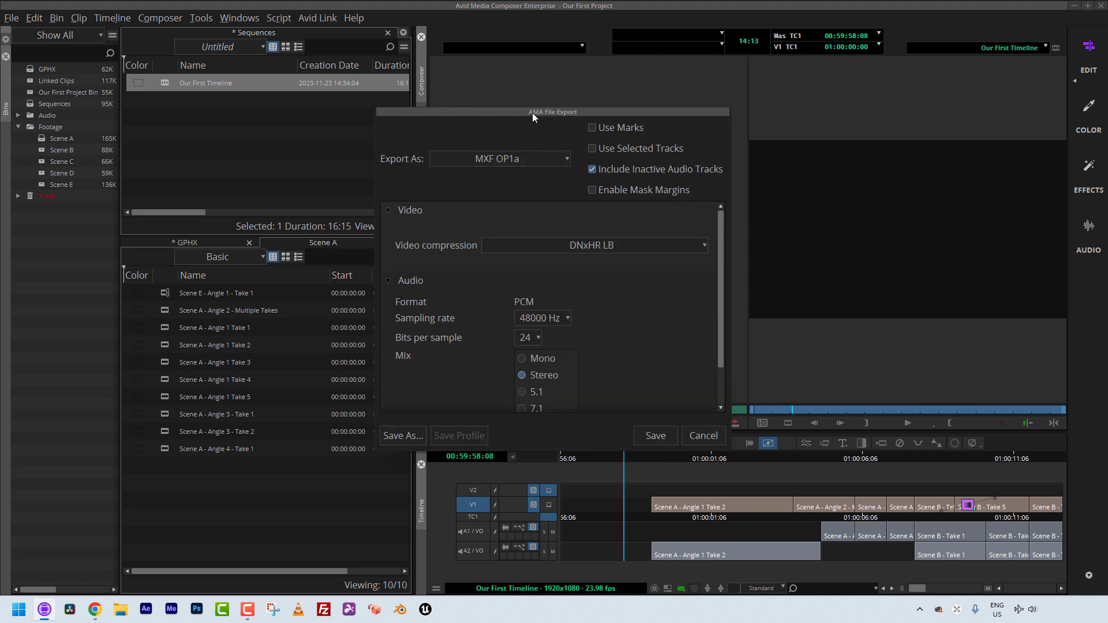
pyautogui.moveTo(698, 181); pyautogui.dragTo(704, 154)
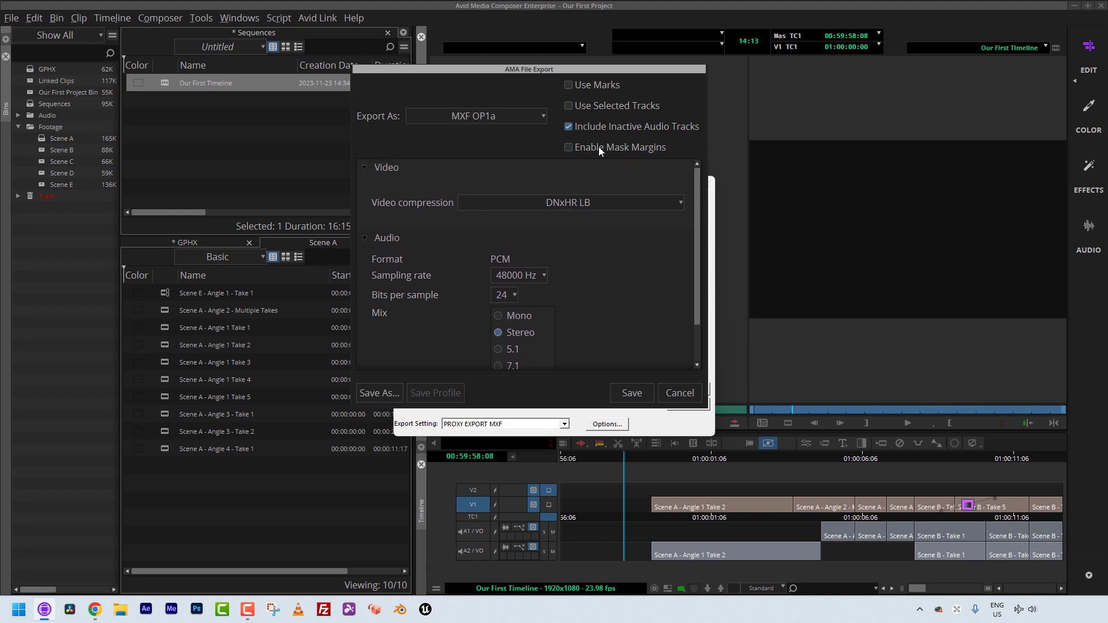
# Set the export format to MP4, choose Keep as Legal Range for the video levels, and cancel the export
pyautogui.click(474, 117)
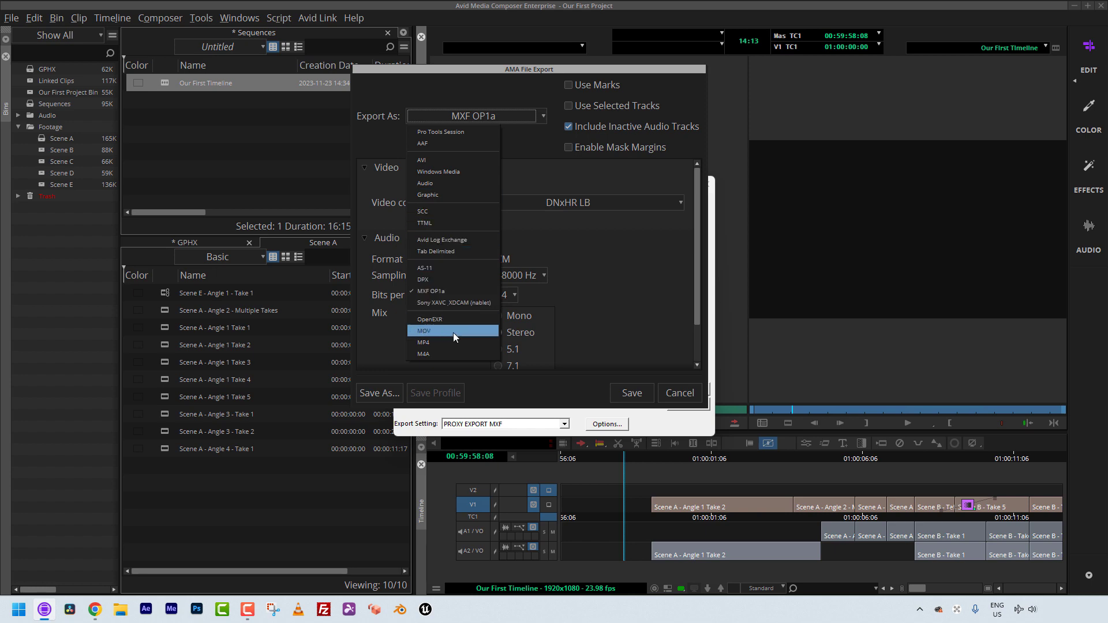
pyautogui.click(427, 341)
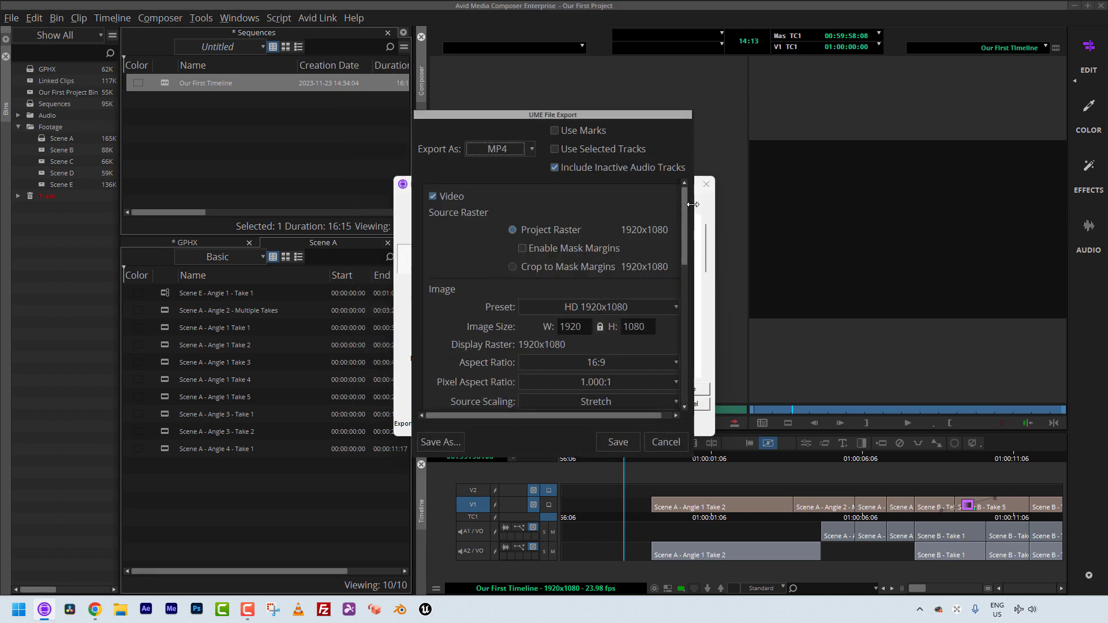
pyautogui.moveTo(688, 203); pyautogui.dragTo(705, 282)
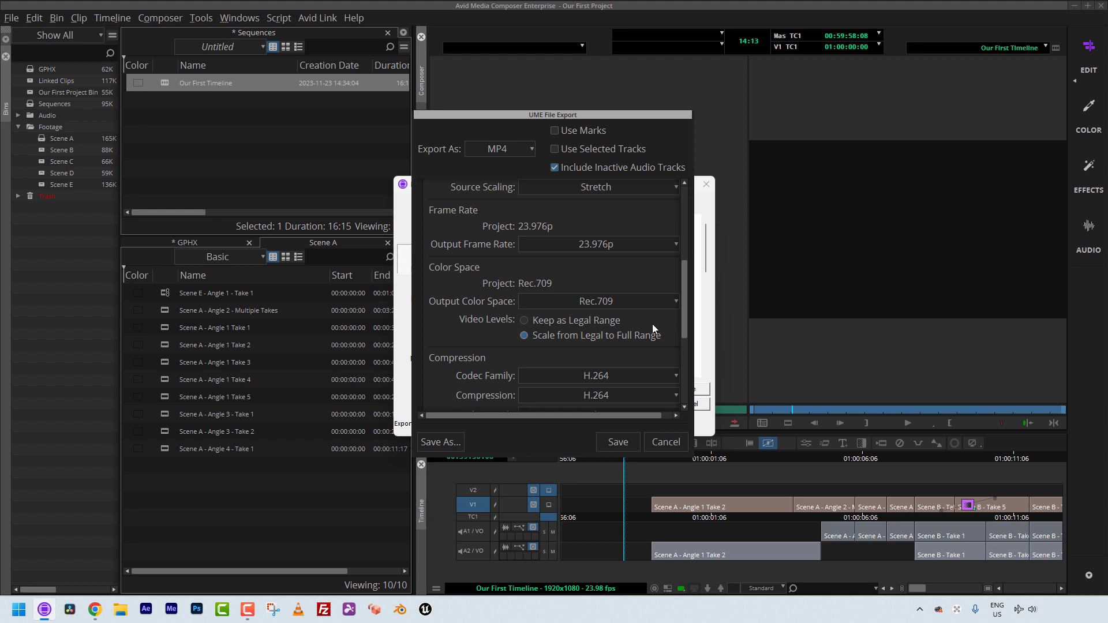
pyautogui.click(551, 320)
pyautogui.click(665, 442)
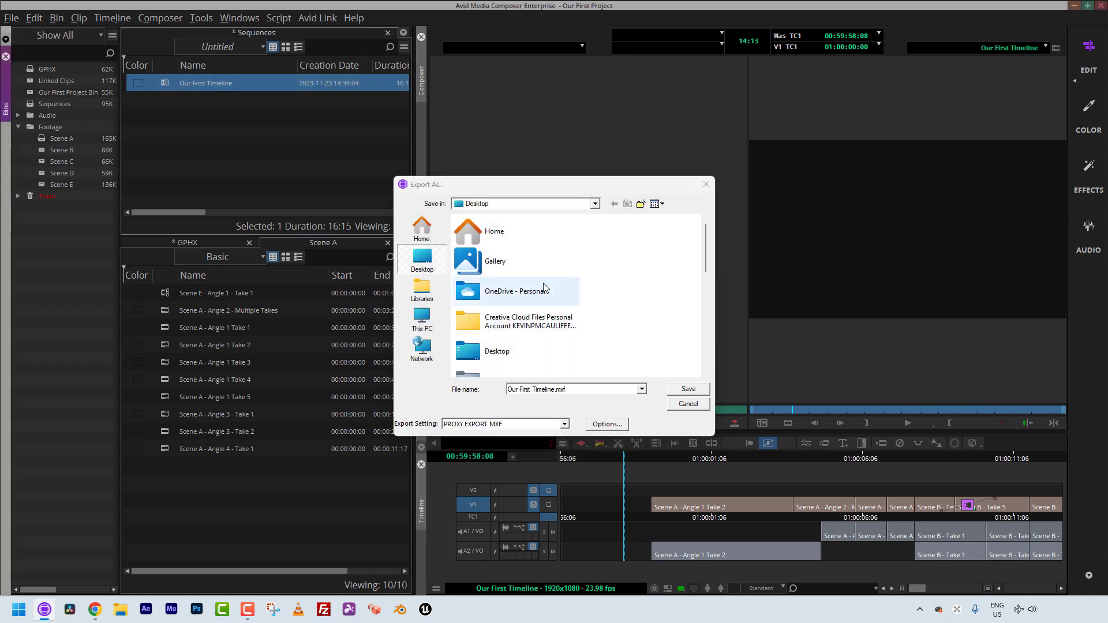
pyautogui.press('Escape')
# Examine the color level options in the media import settings for the Sequences bin, and cancel the import
pyautogui.rightClick(171, 136)
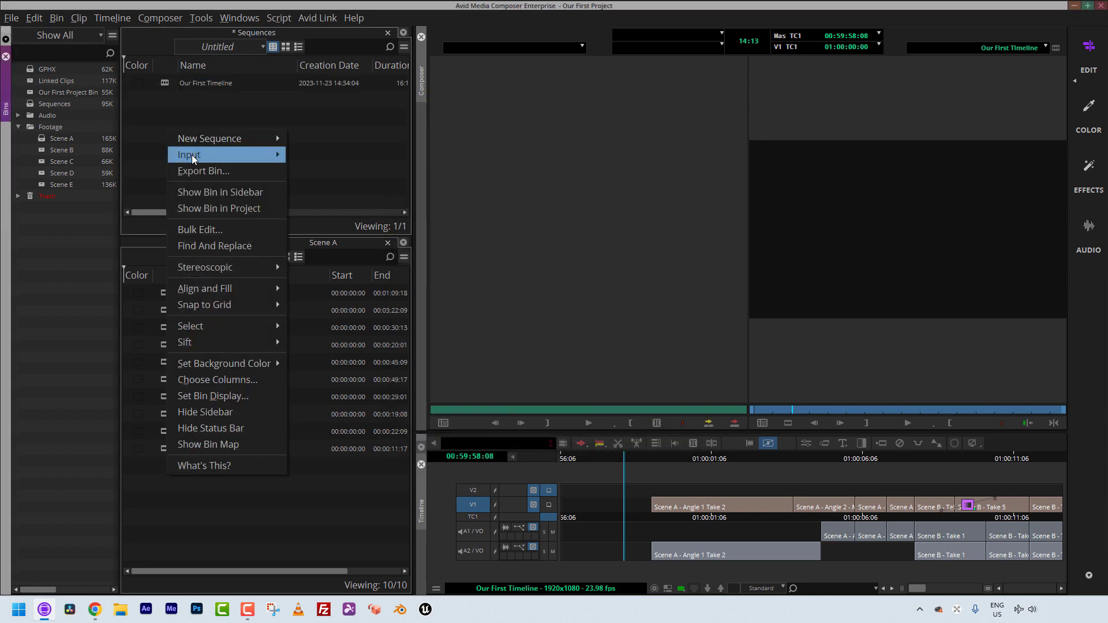
pyautogui.moveTo(191, 154)
pyautogui.click(341, 172)
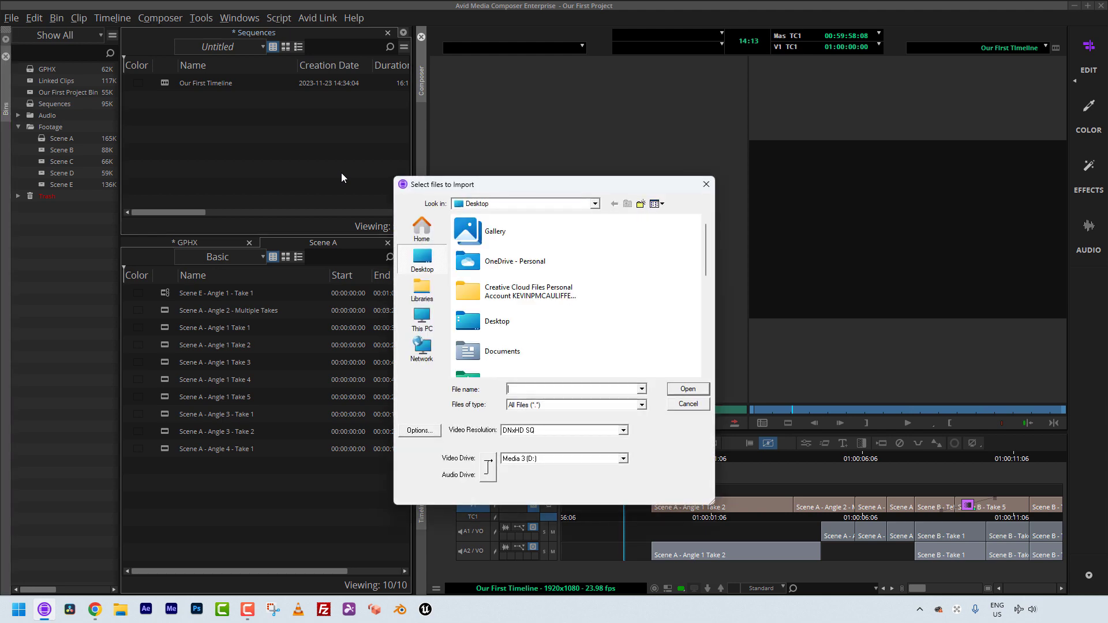
pyautogui.click(431, 431)
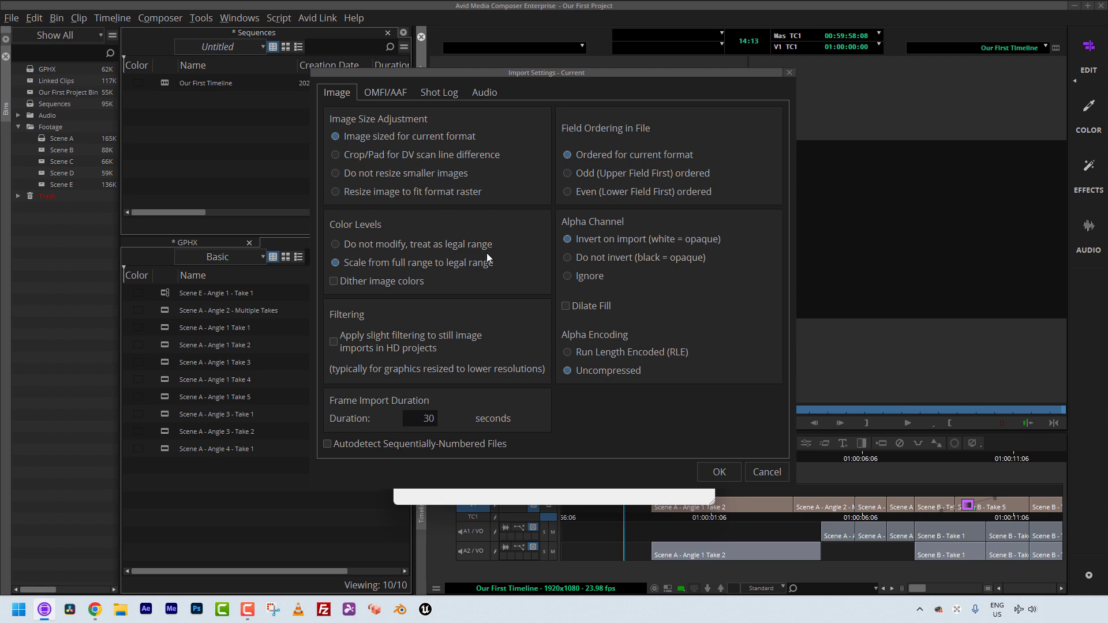
pyautogui.click(791, 73)
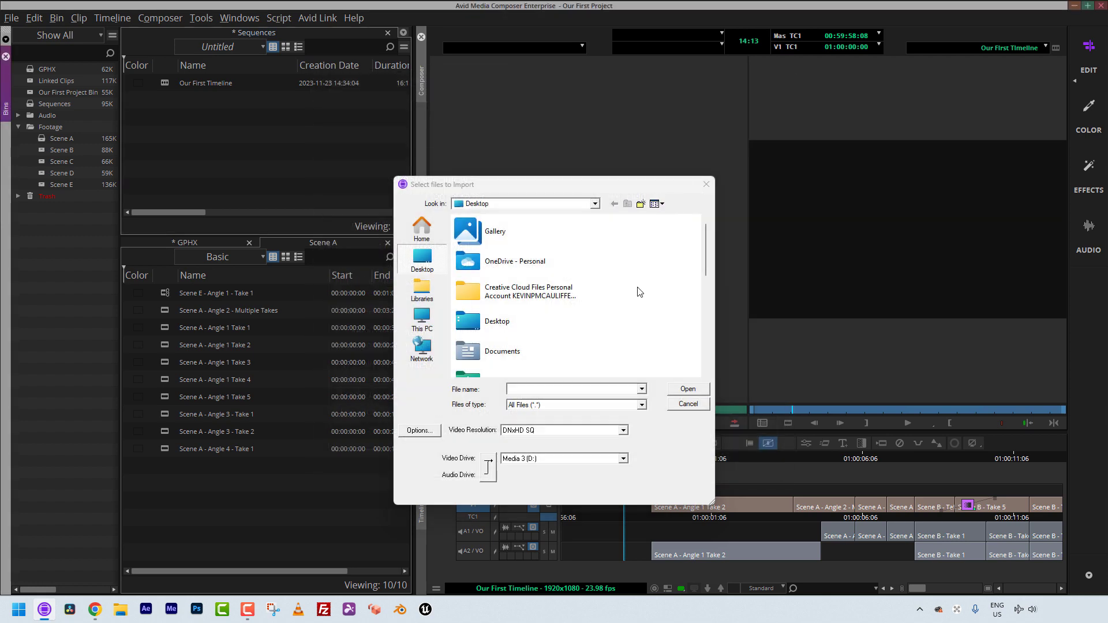
pyautogui.click(681, 406)
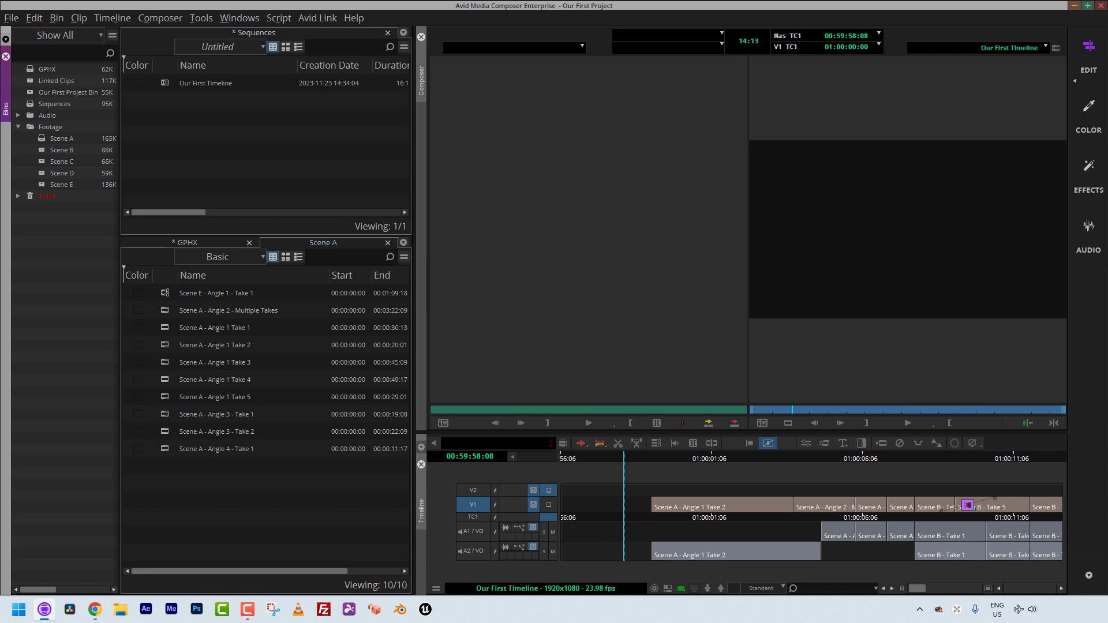
# Play and scrub the sequence to park the playhead over the Scene A - Angle 2 clip on V1, at 01:00:04:19
pyautogui.press('space')
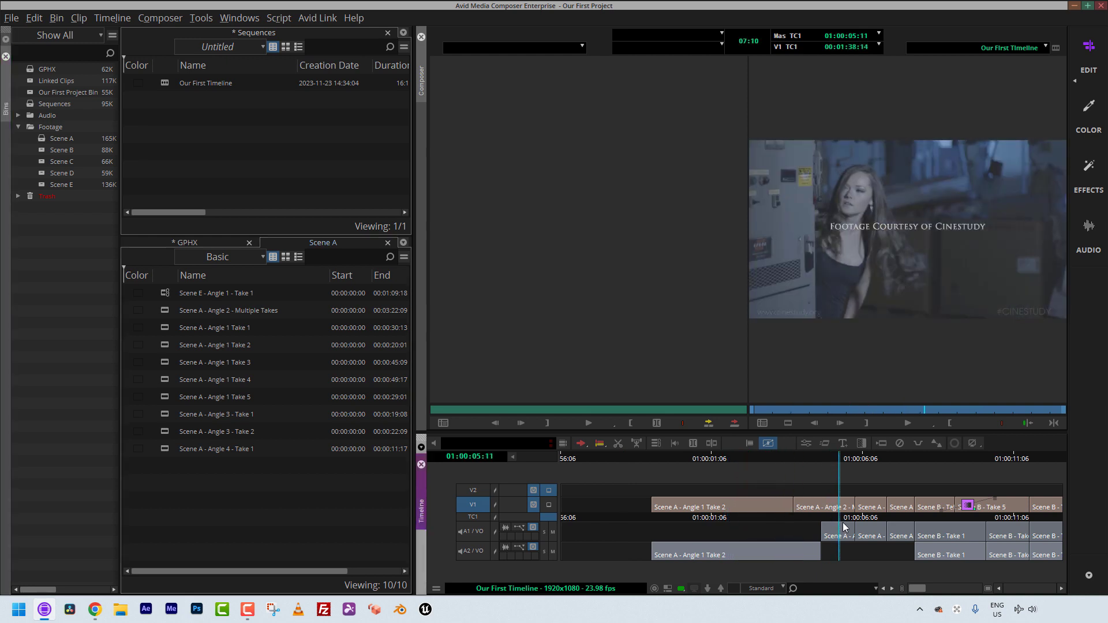
pyautogui.moveTo(839, 523)
pyautogui.mouseDown()
pyautogui.moveTo(825, 521)
pyautogui.moveTo(846, 509)
pyautogui.mouseUp()
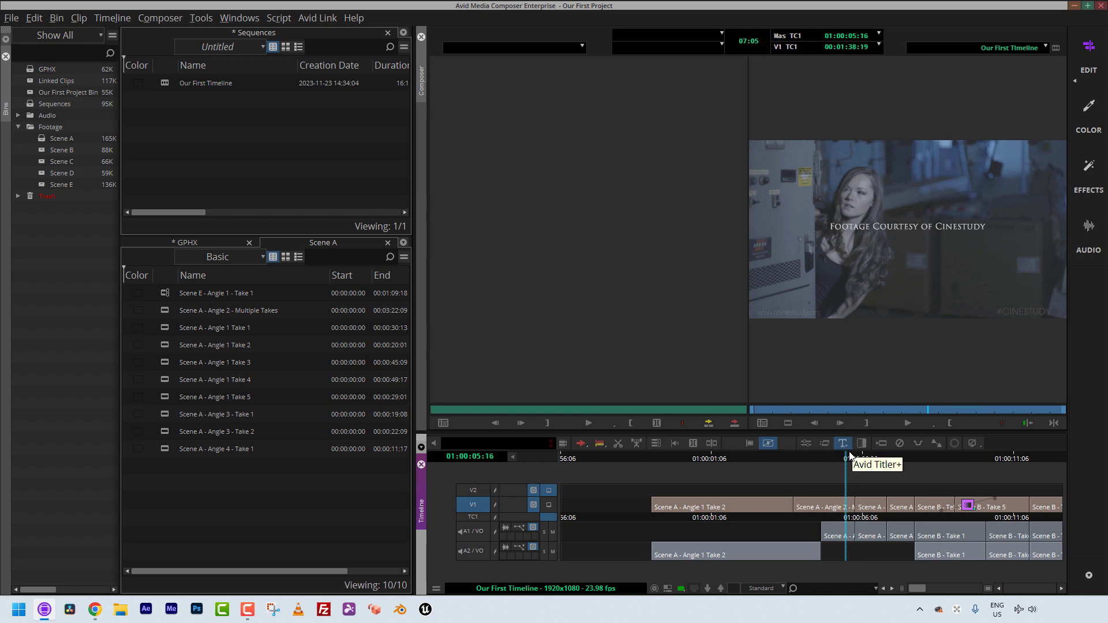
pyautogui.click(817, 510)
pyautogui.moveTo(815, 511); pyautogui.dragTo(824, 515)
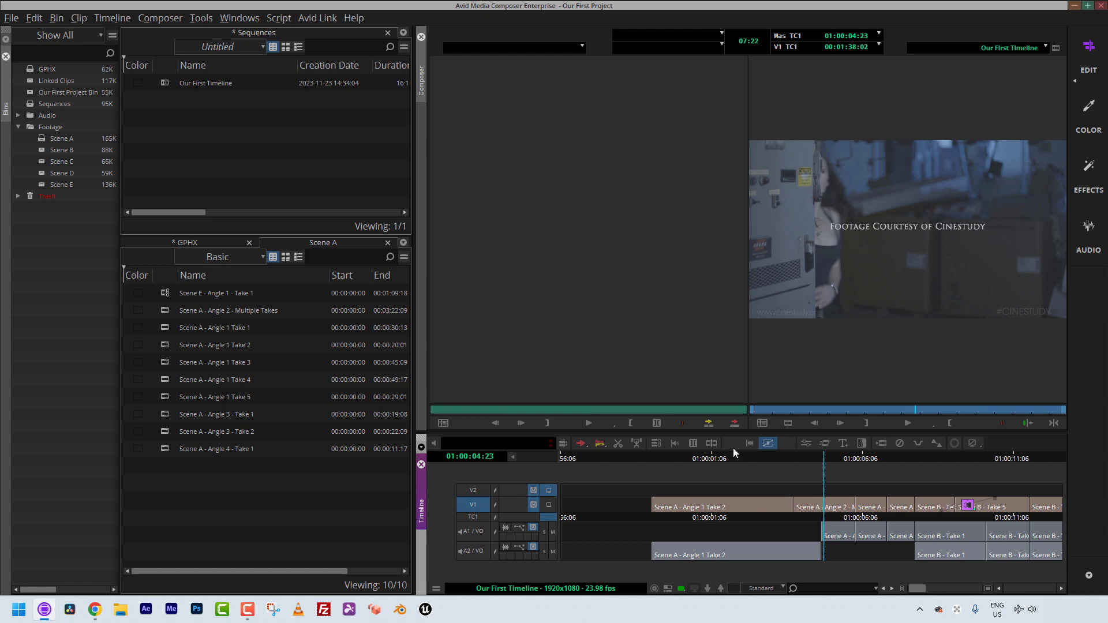
# Check the Scene A - Angle 2 clip in the Effect Editor for effect parameters and close the editor
pyautogui.click(807, 444)
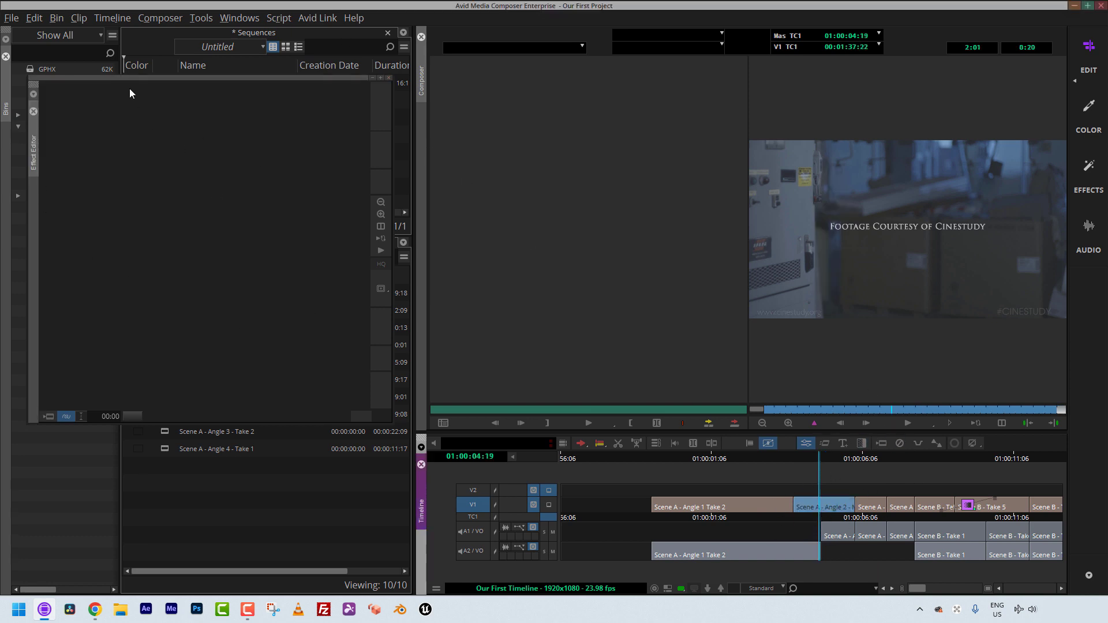
pyautogui.moveTo(132, 77)
pyautogui.mouseDown()
pyautogui.moveTo(137, 127)
pyautogui.moveTo(153, 116)
pyautogui.moveTo(157, 91)
pyautogui.moveTo(159, 133)
pyautogui.moveTo(154, 79)
pyautogui.mouseUp()
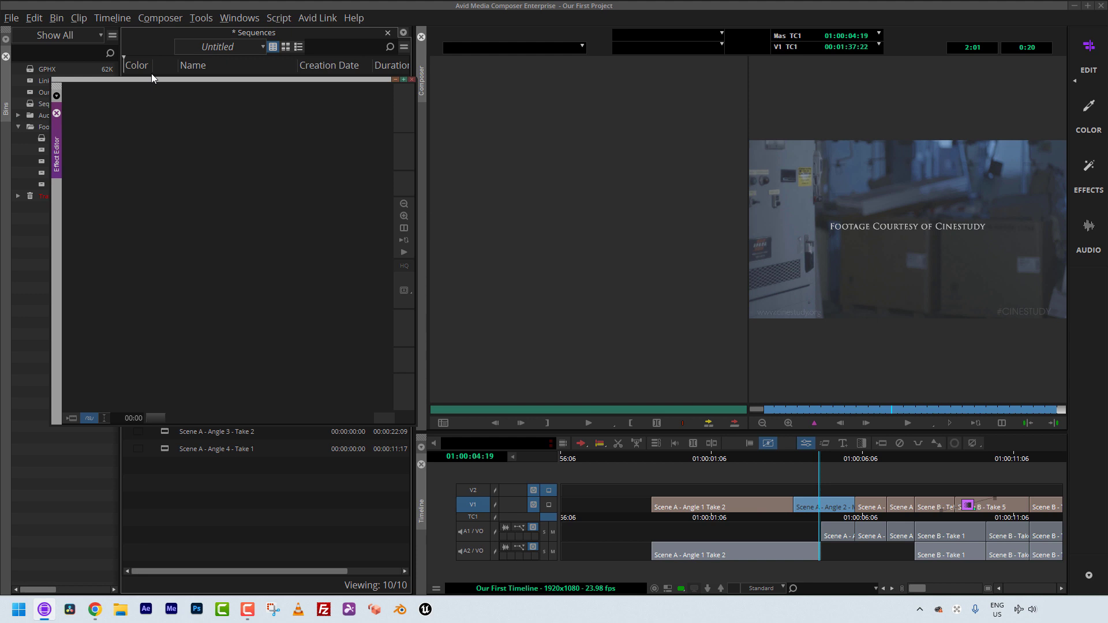
pyautogui.click(412, 79)
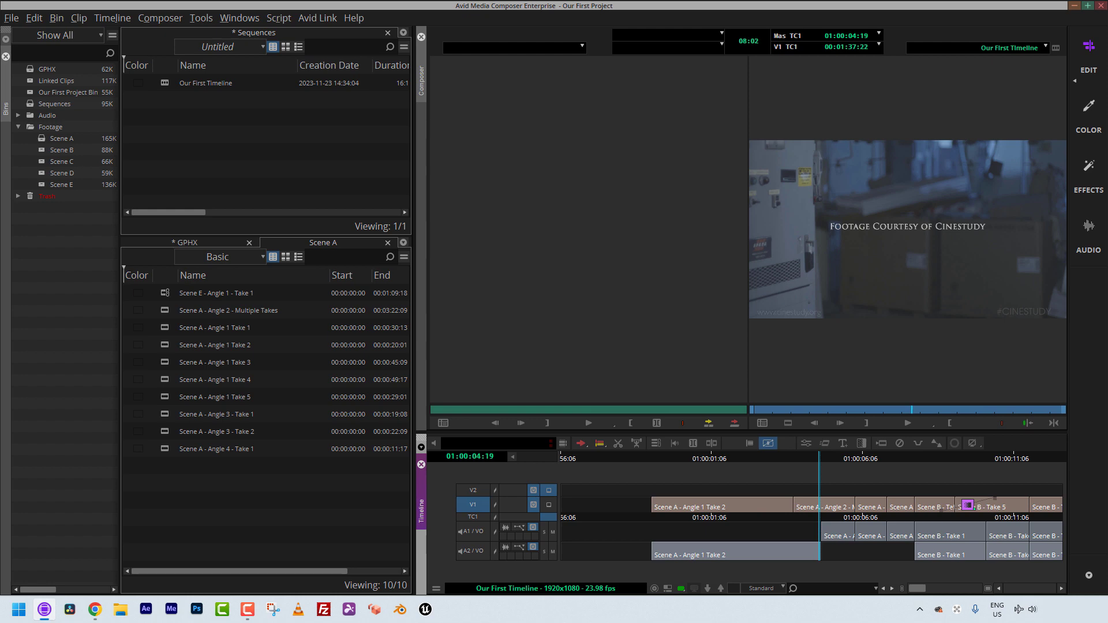
# Open the Effect Palette, show the Blend filters, and widen the effect list so the effect icons are accessible
pyautogui.click(228, 123)
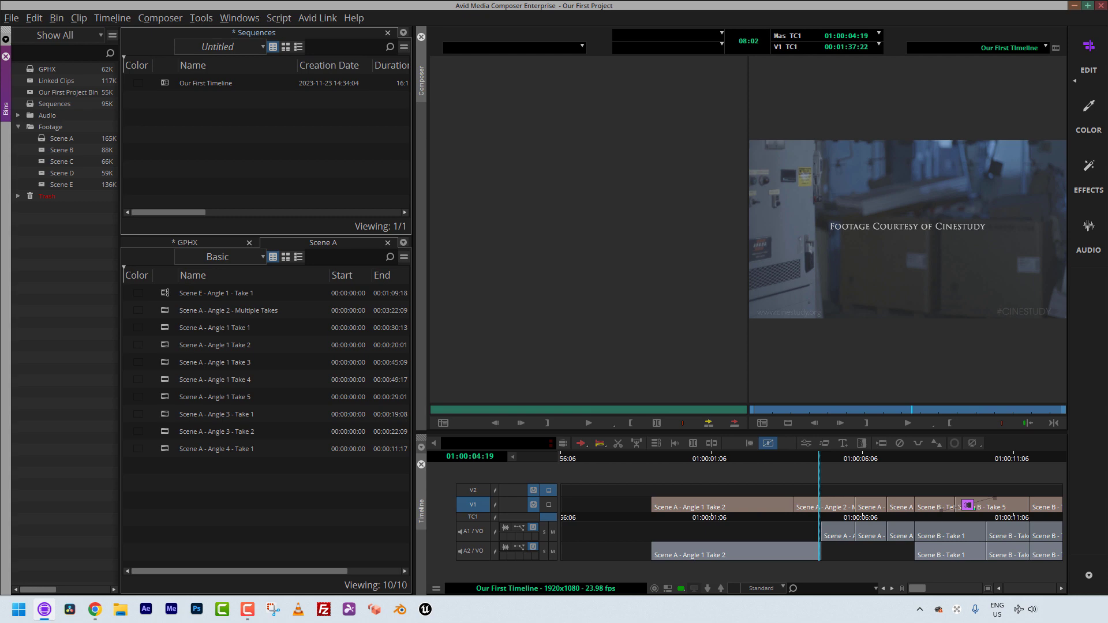
pyautogui.hotkey('ctrl', '8')
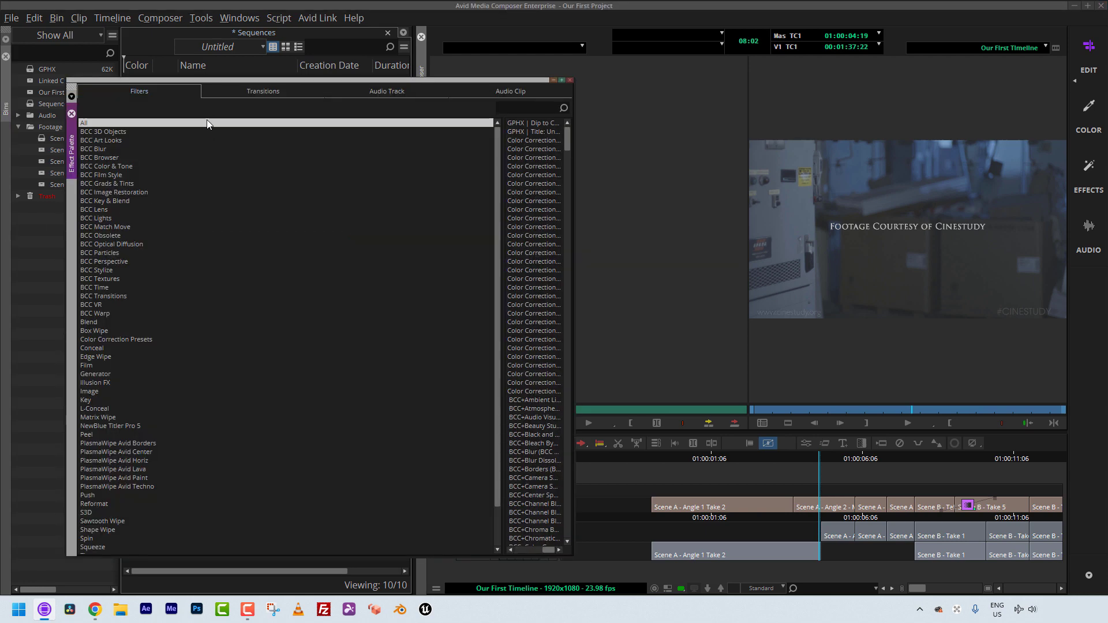
pyautogui.moveTo(200, 79); pyautogui.dragTo(181, 36)
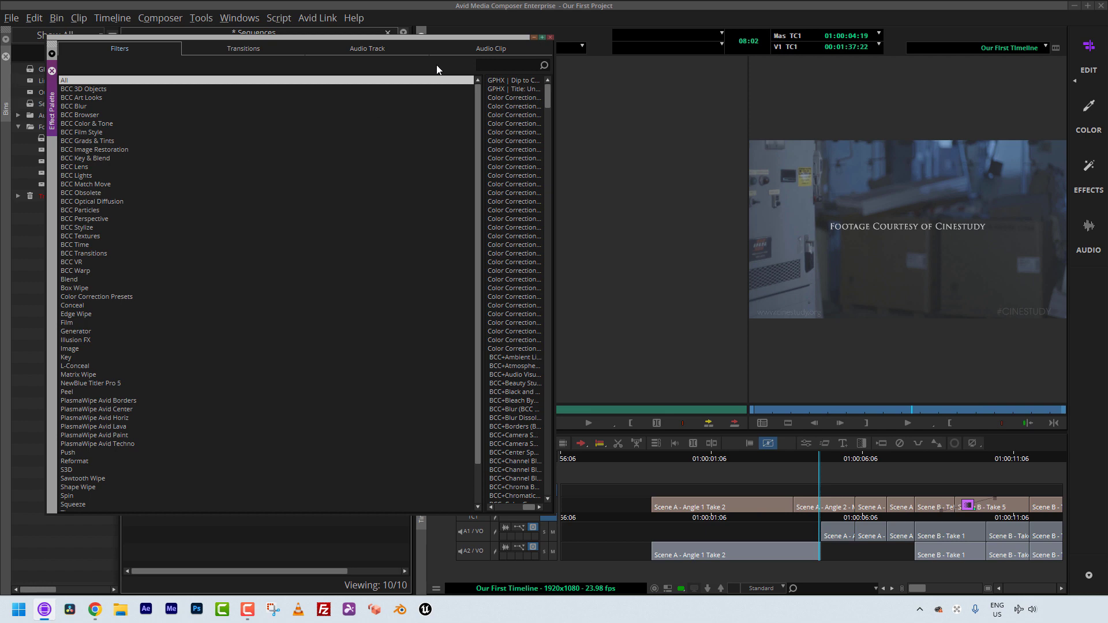
pyautogui.moveTo(548, 92)
pyautogui.mouseDown()
pyautogui.moveTo(546, 118)
pyautogui.moveTo(546, 90)
pyautogui.mouseUp()
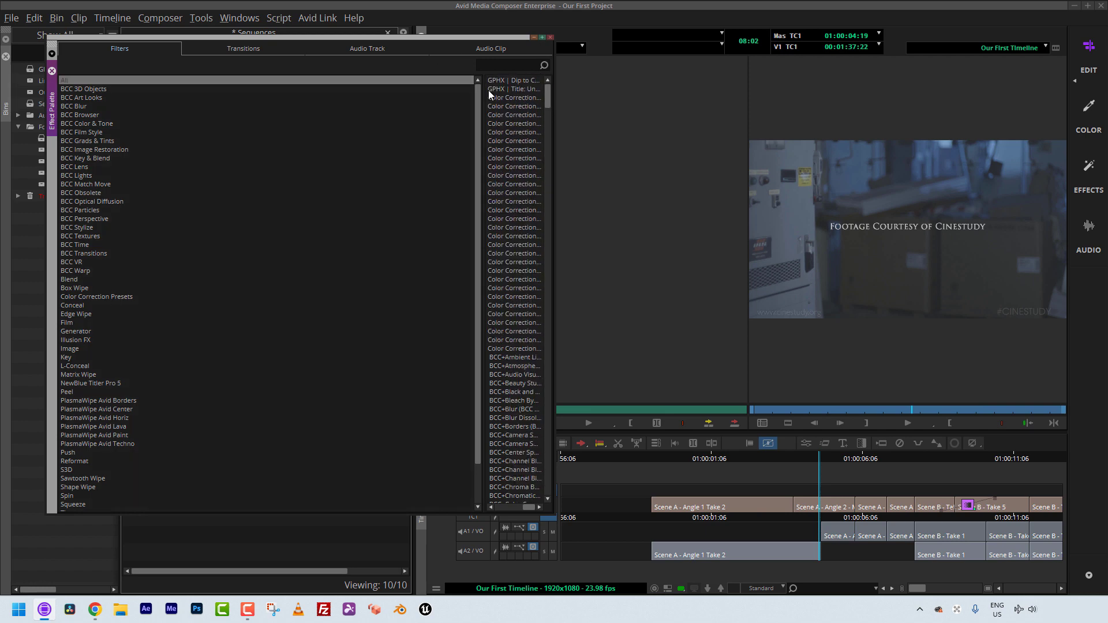
pyautogui.moveTo(477, 99); pyautogui.dragTo(444, 45)
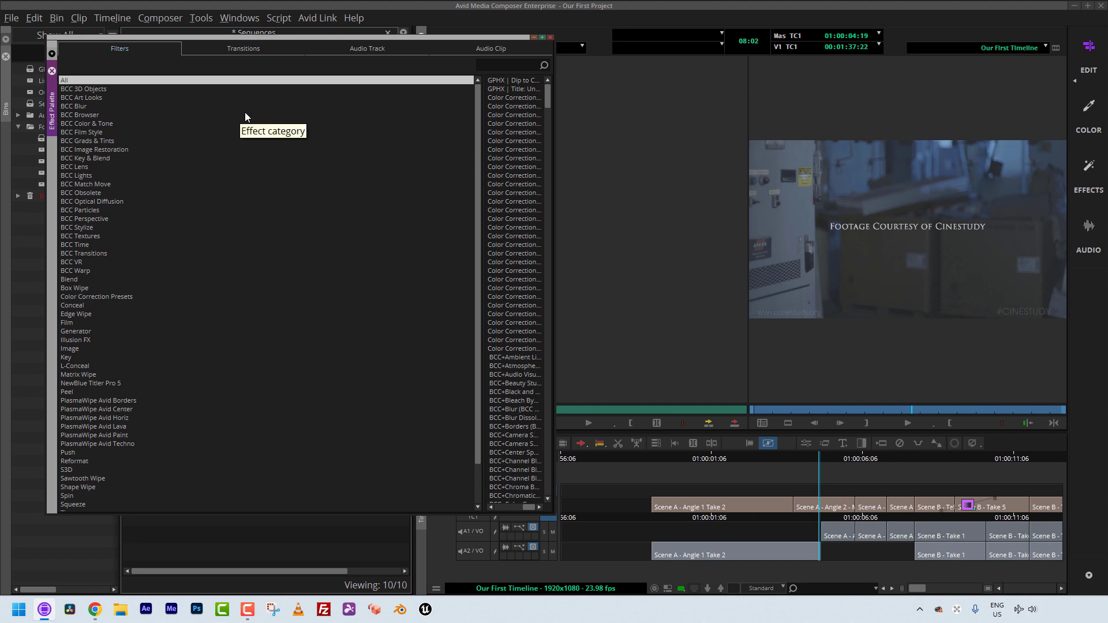
pyautogui.click(510, 65)
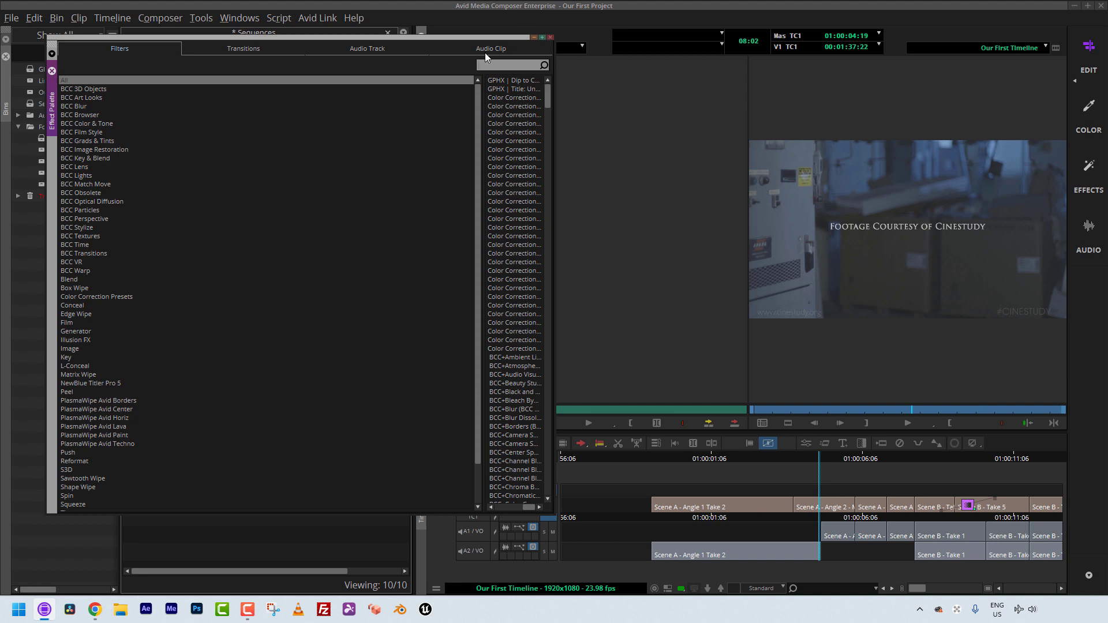
pyautogui.click(69, 280)
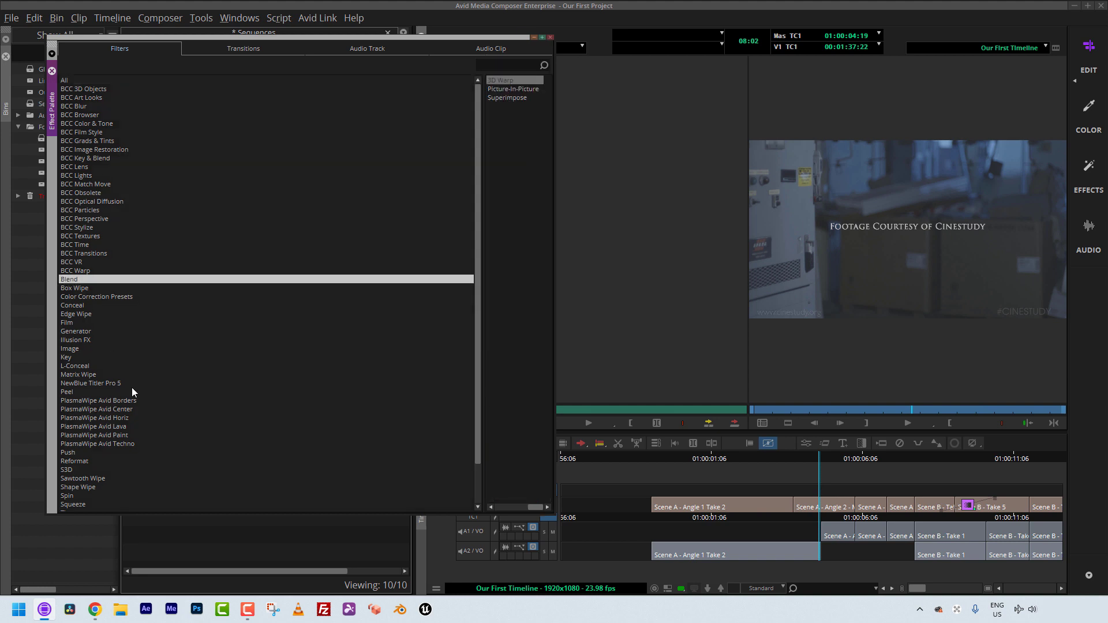
pyautogui.moveTo(485, 213); pyautogui.dragTo(247, 209)
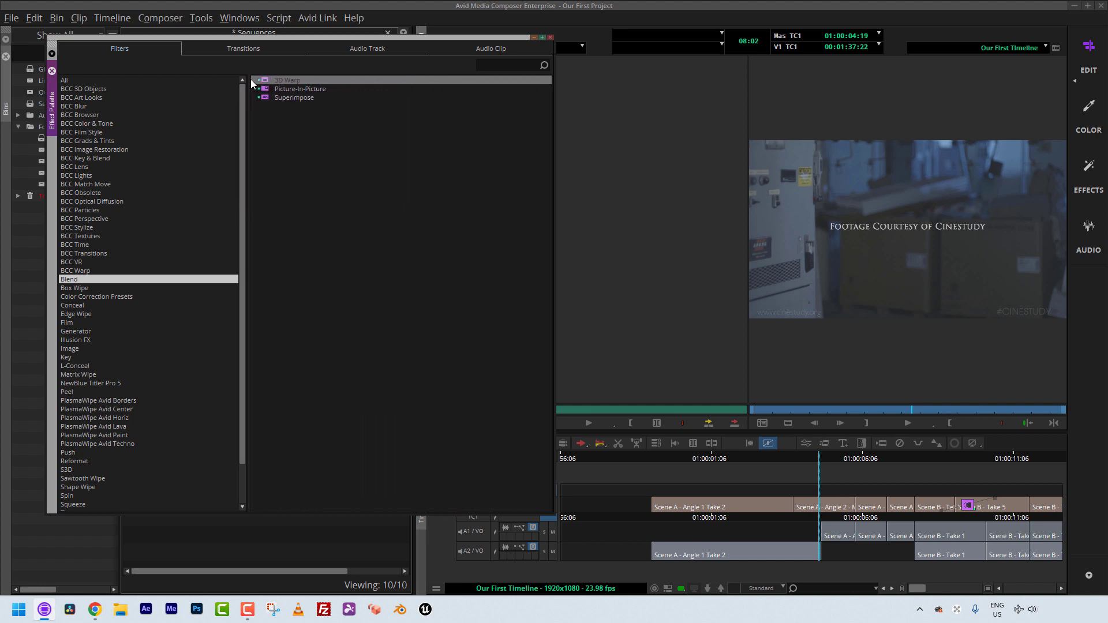
# Apply the 3D Warp effect to the Scene A - Angle 2 clip on V1
pyautogui.moveTo(287, 38); pyautogui.dragTo(251, 21)
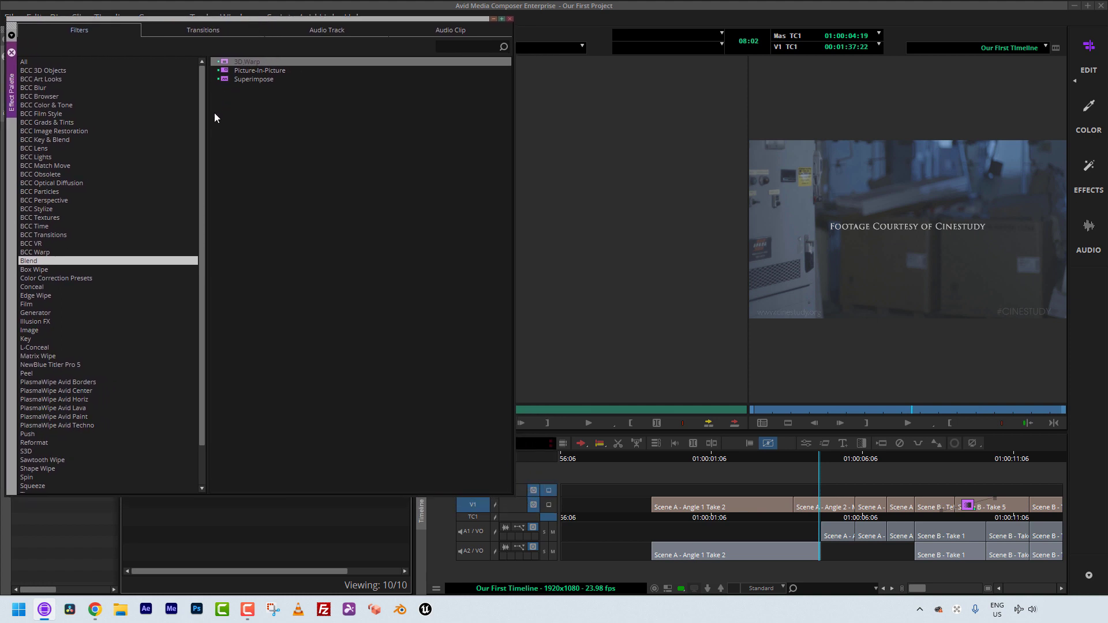
pyautogui.moveTo(221, 68); pyautogui.dragTo(823, 492)
pyautogui.press('space')
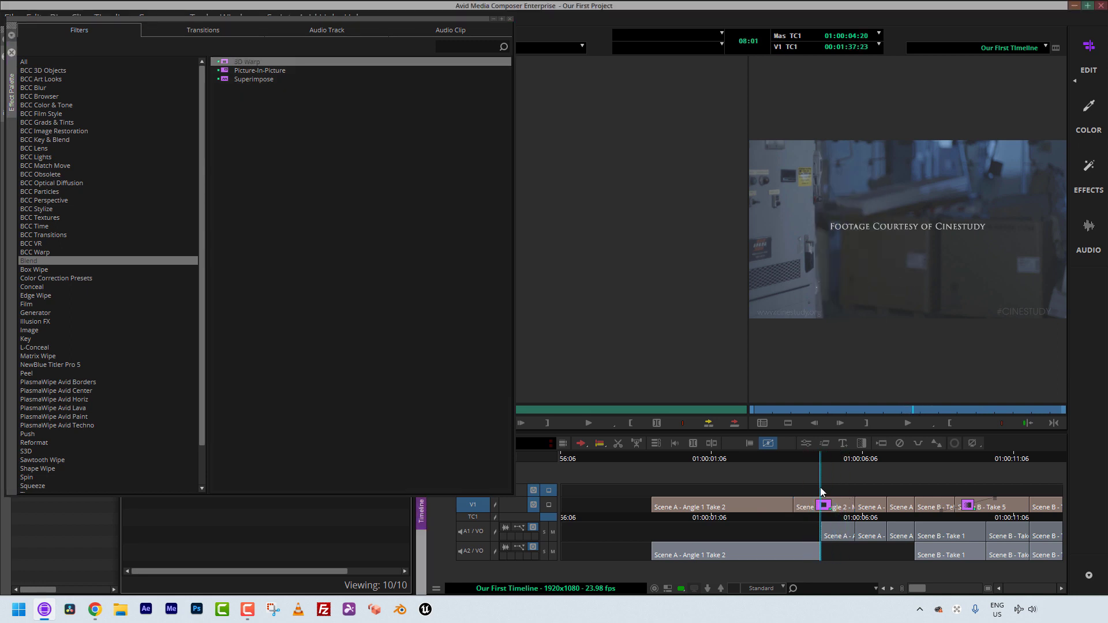
# Open the 3D Warp on the Scene A - Angle 2 clip in the Effect Editor, close the Effect Palette, and expand Scaling
pyautogui.click(806, 443)
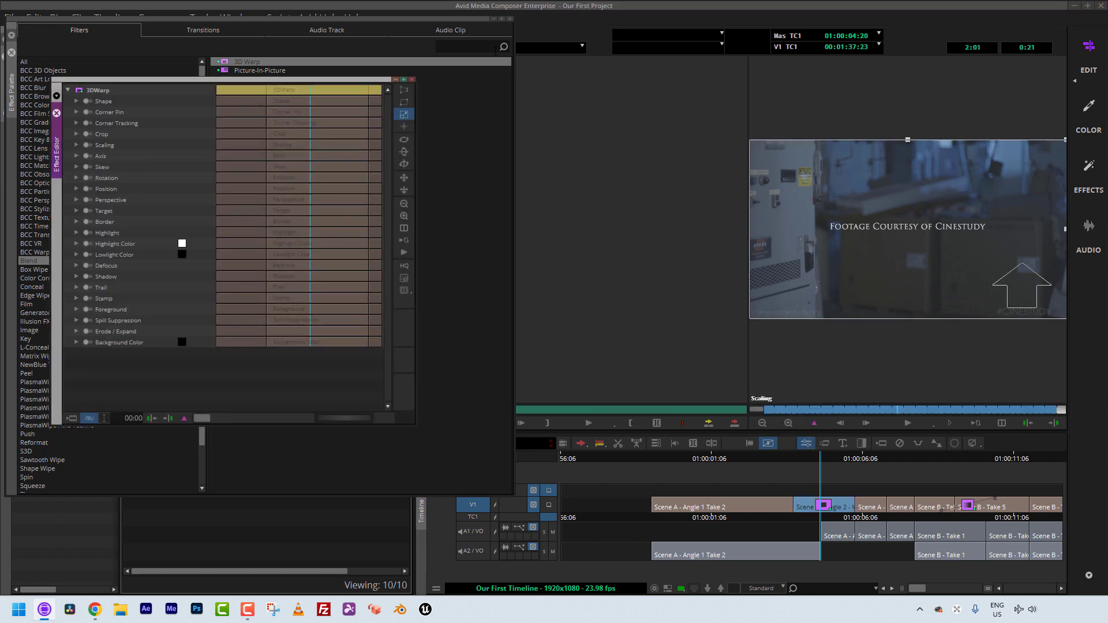
pyautogui.click(510, 19)
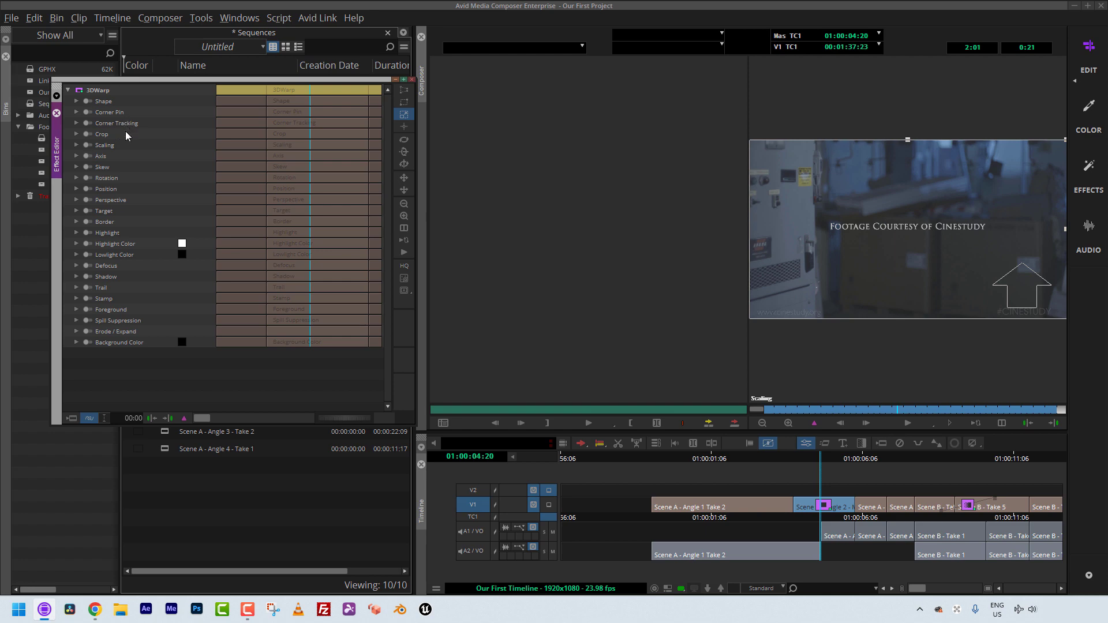
pyautogui.click(76, 145)
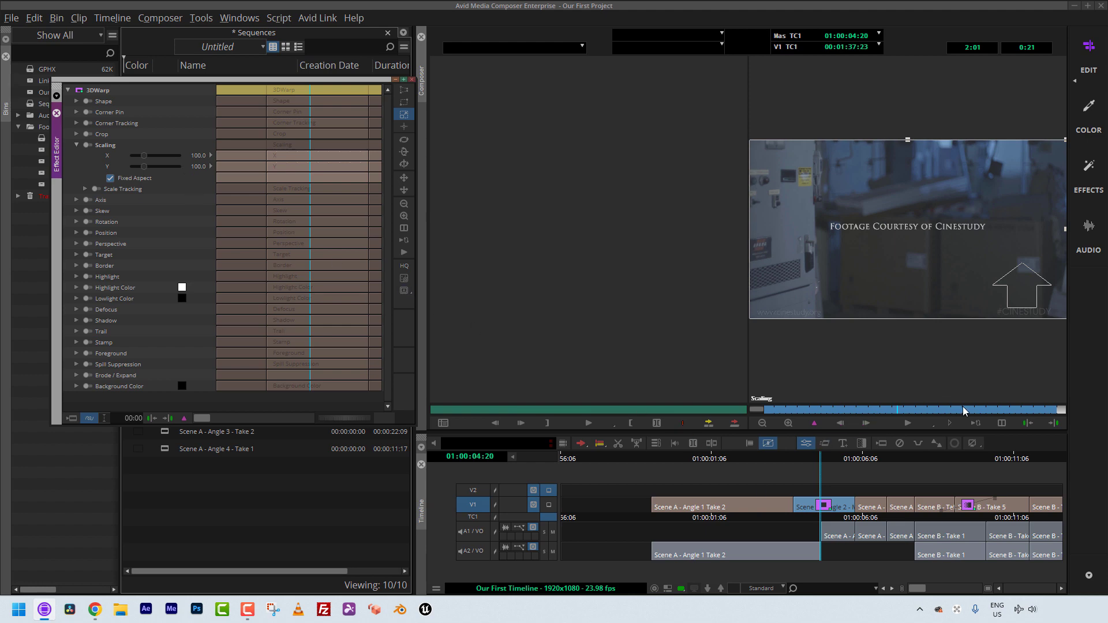
# Park the playhead at 01:00:05:15 and set the 3D Warp's X and Y Scaling to 120 with Fixed Aspect on
pyautogui.click(1000, 415)
pyautogui.moveTo(1001, 414); pyautogui.dragTo(1011, 412)
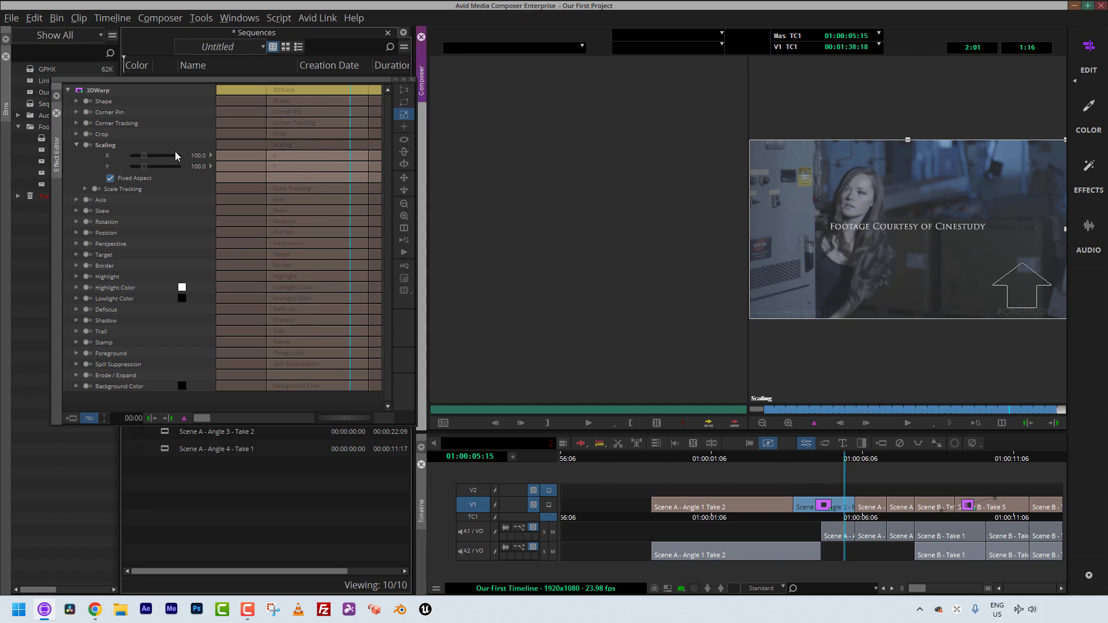
pyautogui.click(143, 156)
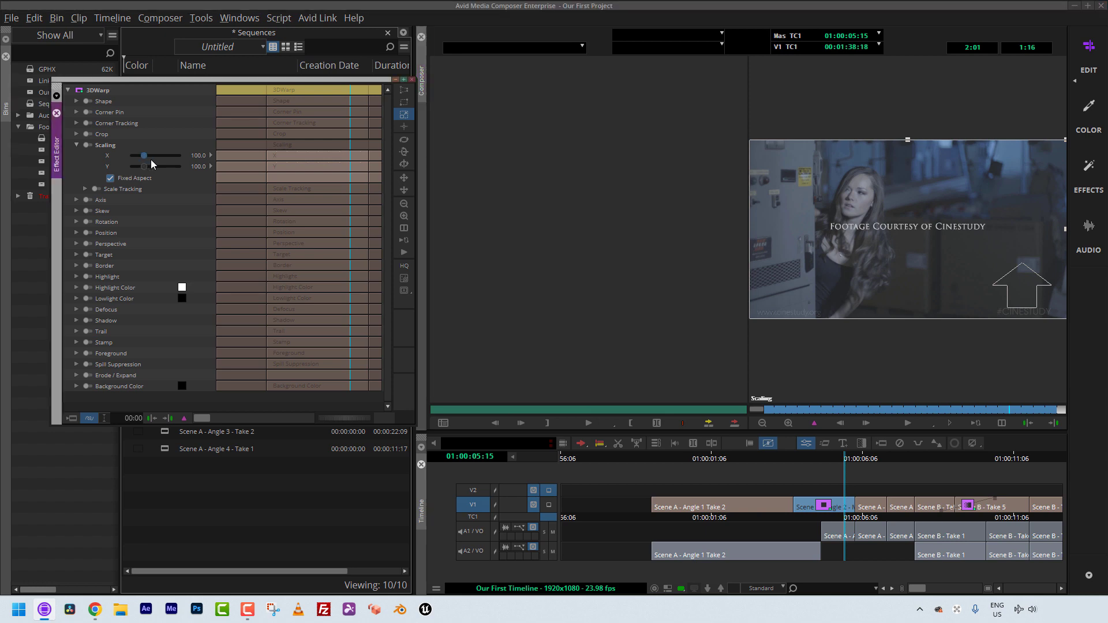
pyautogui.write('1')
pyautogui.press('Return')
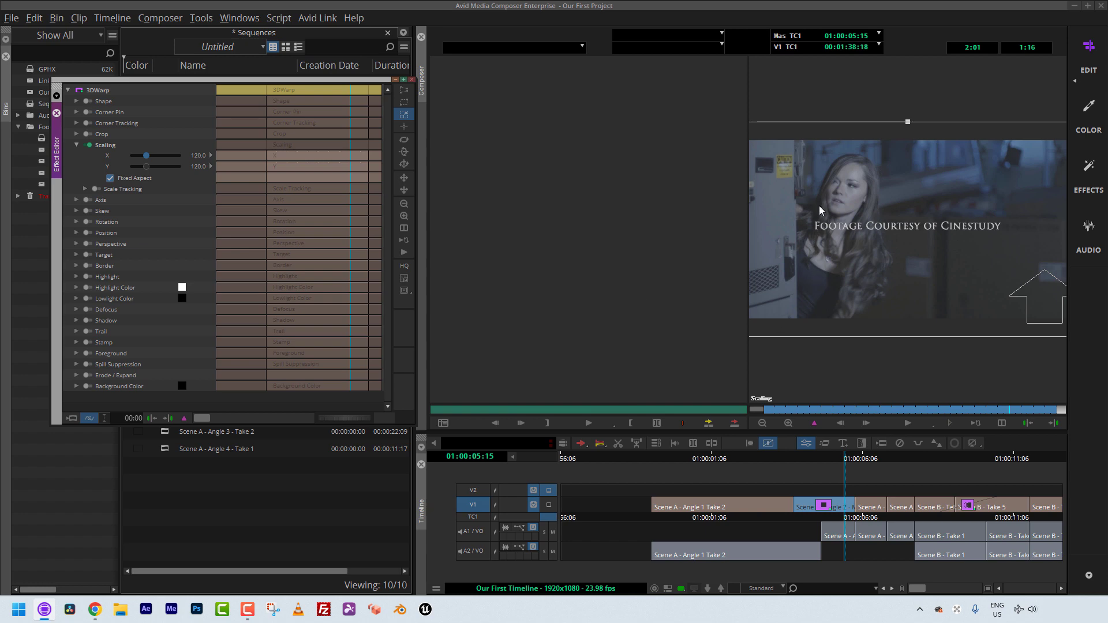
# Switch the Composer to a single monitor and reduce its image to 75% so the effect's outline is accessible
pyautogui.click(159, 20)
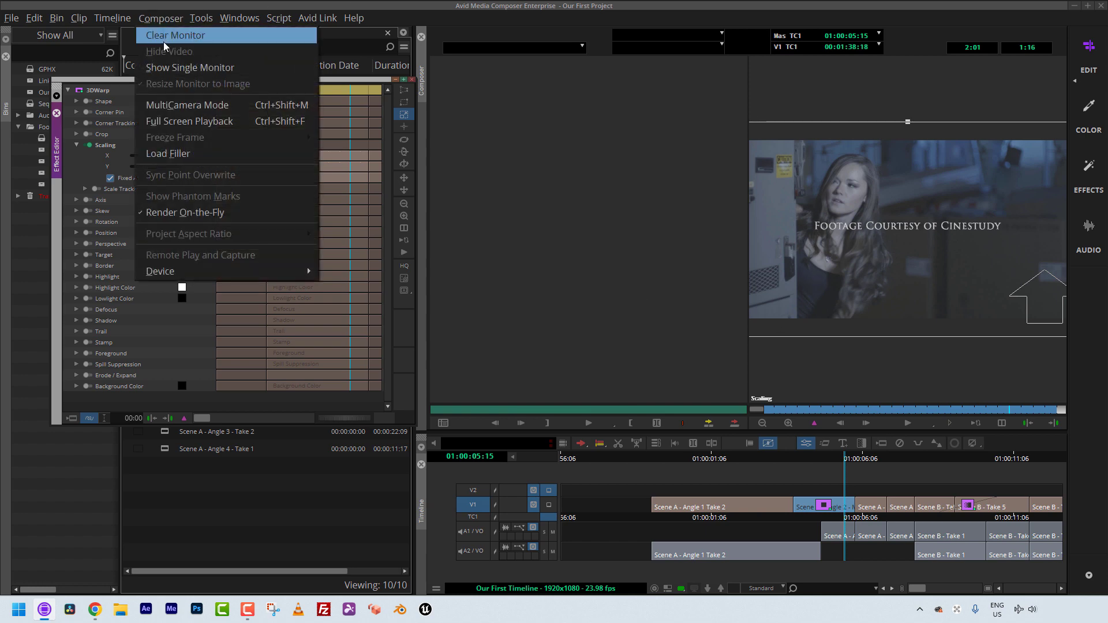
pyautogui.click(175, 70)
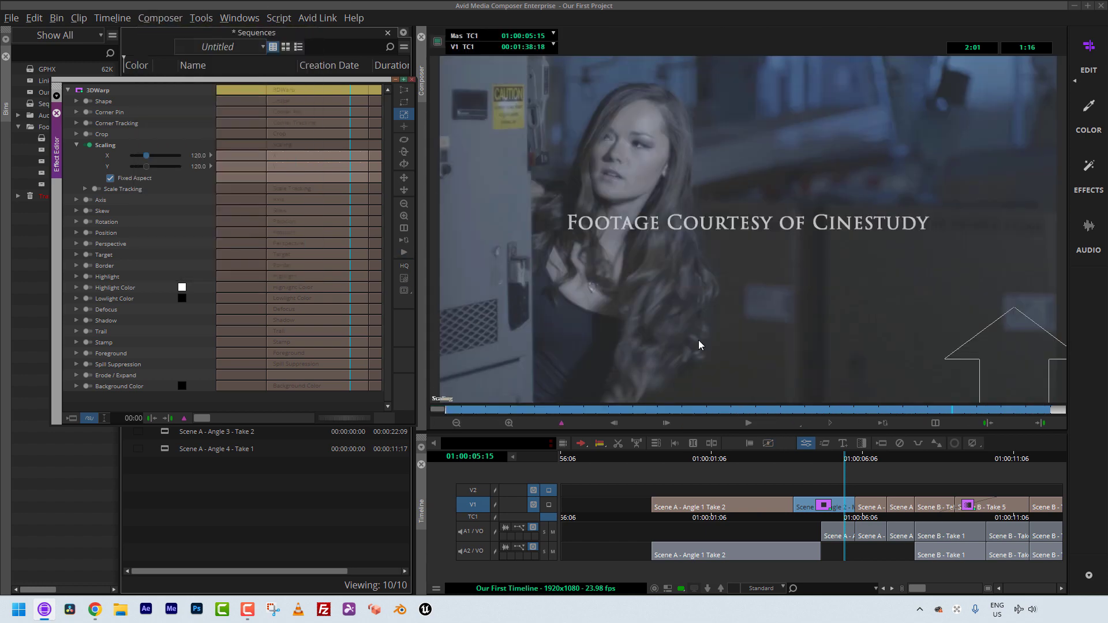
pyautogui.click(404, 204)
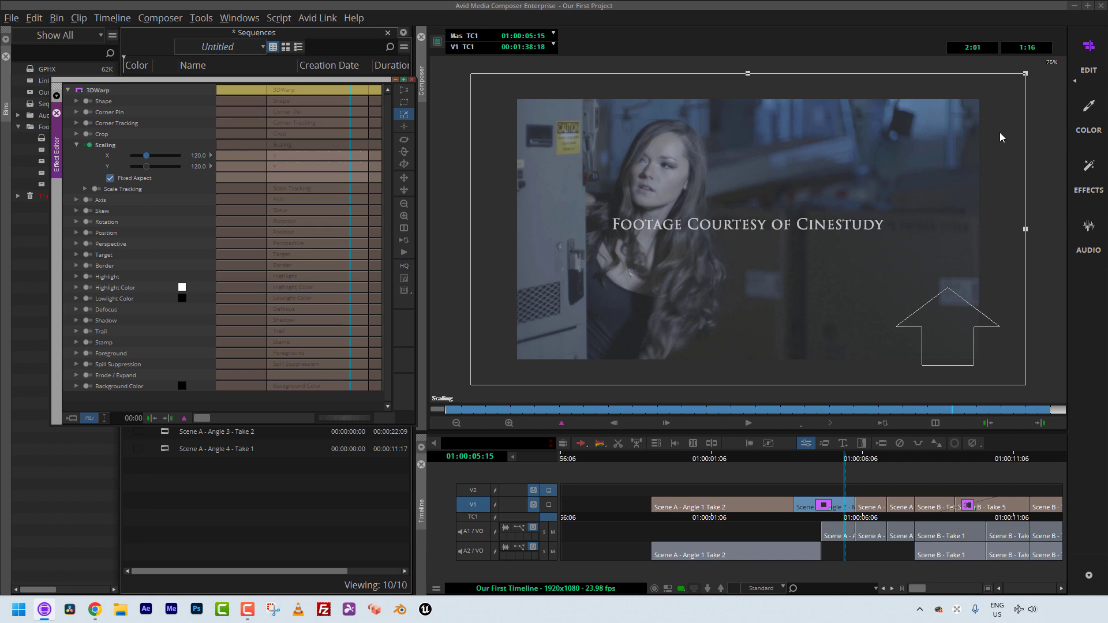
# Add a keyframe at 01:00:05:02 across the 3D Warp parameters, and delete it
pyautogui.moveTo(900, 413); pyautogui.dragTo(815, 398)
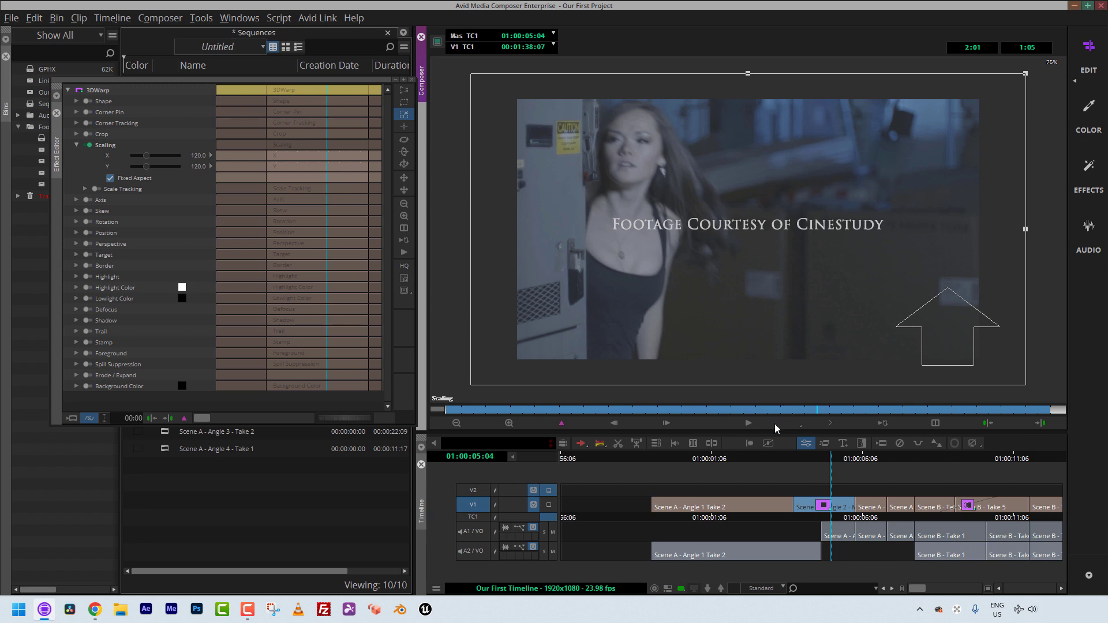
pyautogui.moveTo(780, 412)
pyautogui.mouseDown()
pyautogui.moveTo(752, 412)
pyautogui.moveTo(792, 411)
pyautogui.mouseUp()
pyautogui.click(561, 424)
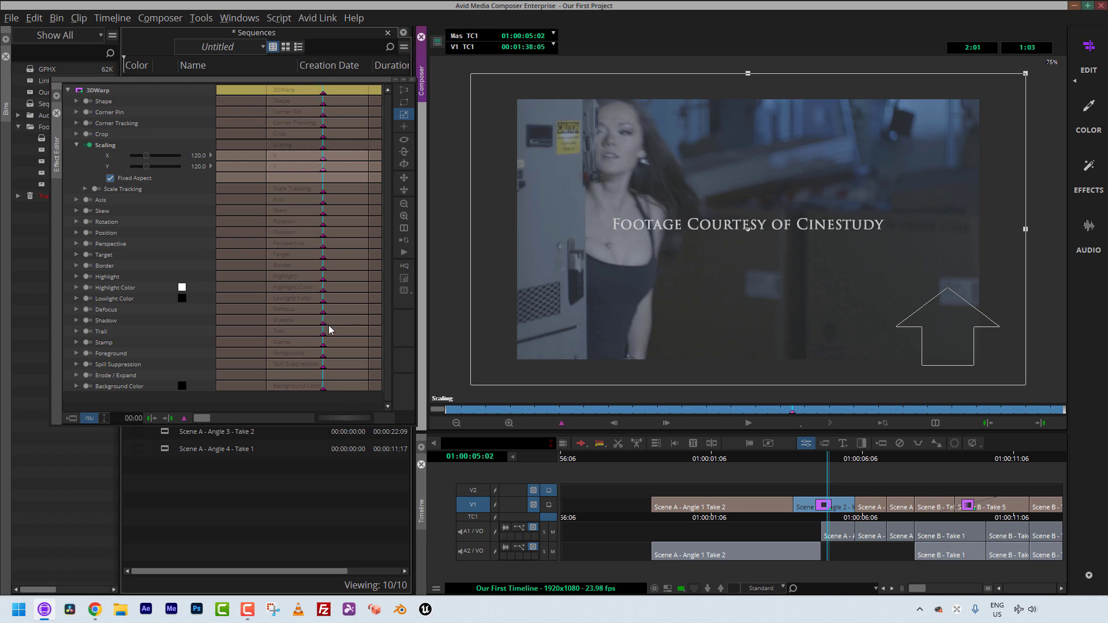
pyautogui.press('Delete')
# Park the playhead at 01:00:05:11, expand the 3D Warp's Position parameters, and set Position X and Y to 78
pyautogui.moveTo(881, 411); pyautogui.dragTo(907, 410)
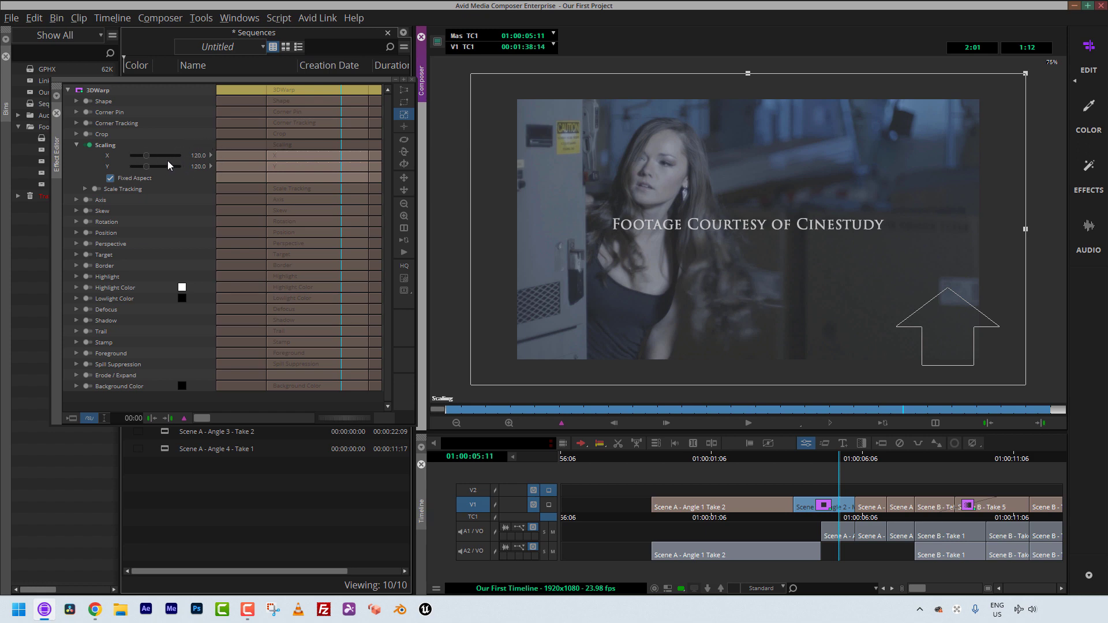
pyautogui.click(78, 232)
pyautogui.moveTo(155, 241); pyautogui.dragTo(157, 254)
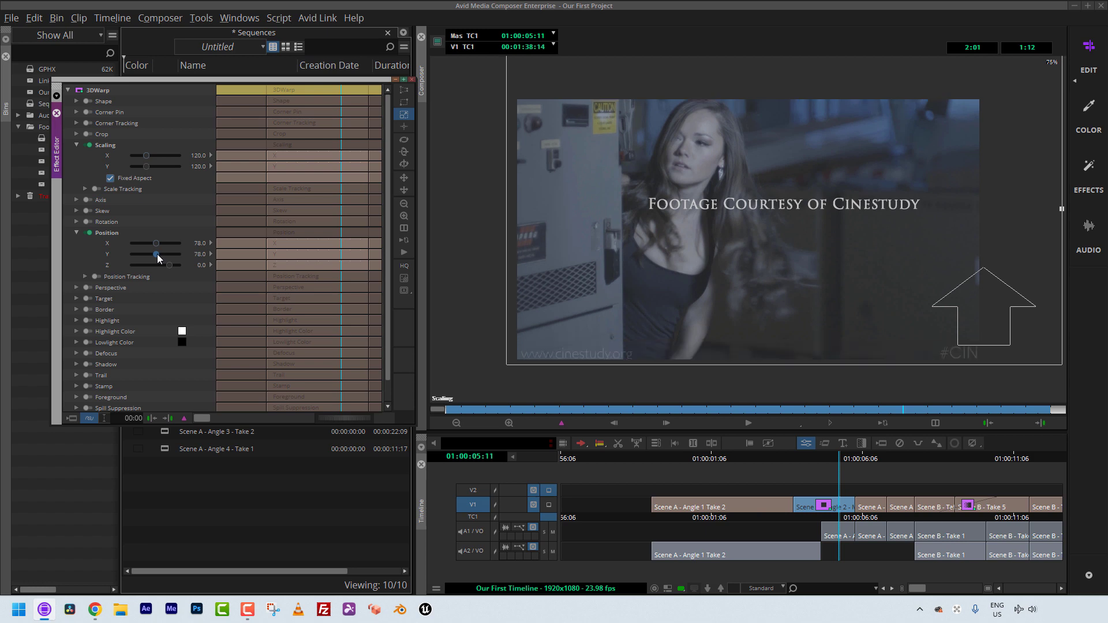
# Reposition the image directly in the monitor to X 88.0 and Y -77.4, and delete the resulting position keyframe
pyautogui.moveTo(763, 261); pyautogui.dragTo(777, 296)
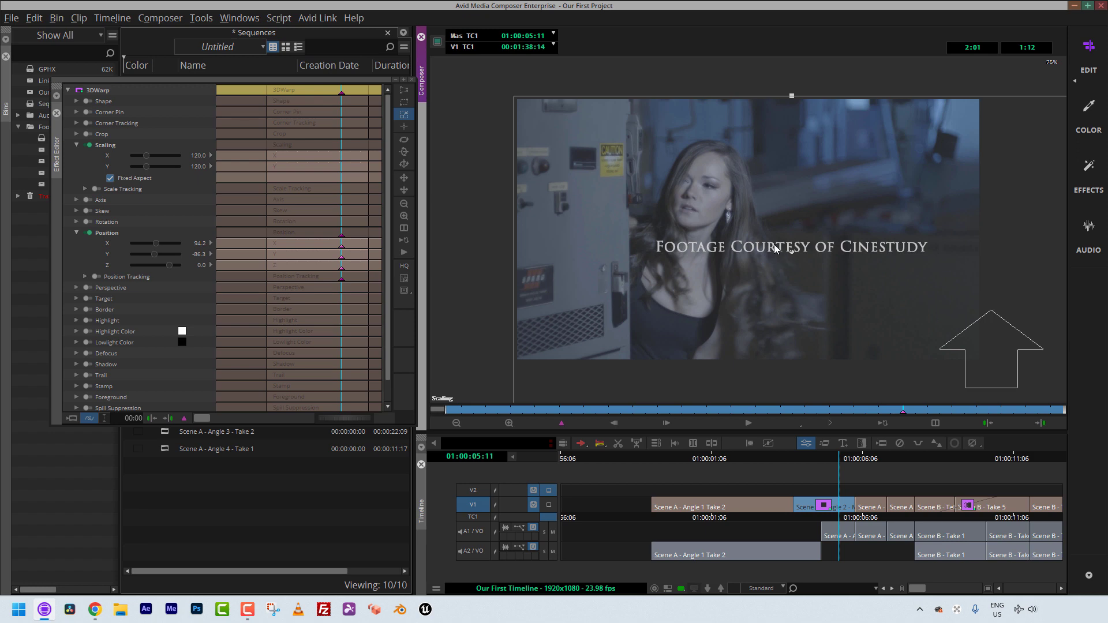
pyautogui.hotkey('ctrl', 'z')
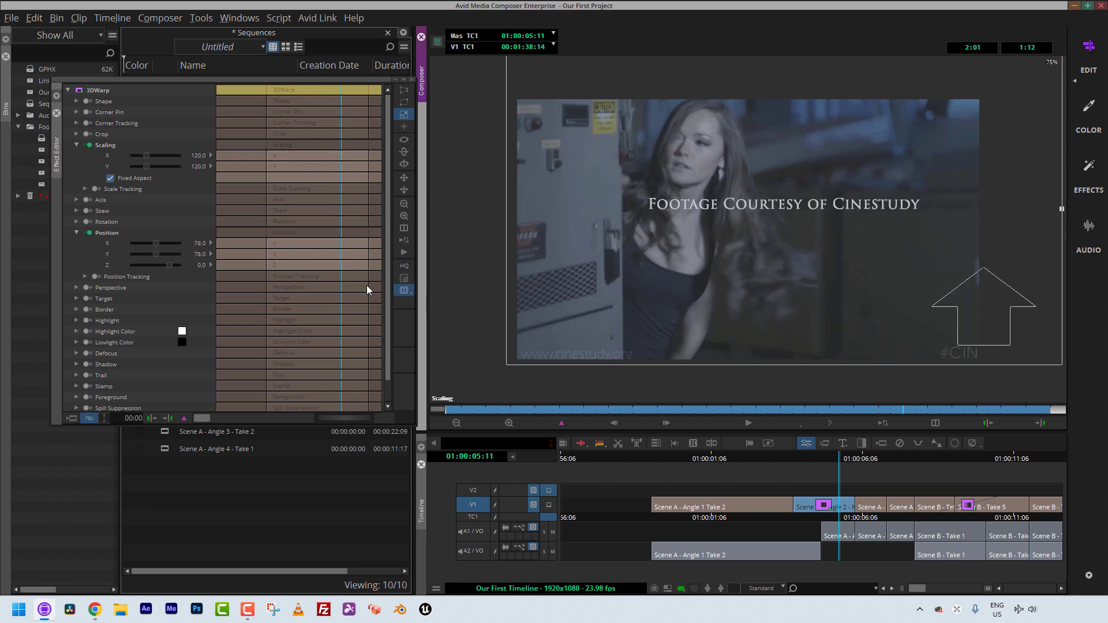
pyautogui.moveTo(158, 244); pyautogui.dragTo(158, 244)
pyautogui.moveTo(585, 200); pyautogui.dragTo(588, 237)
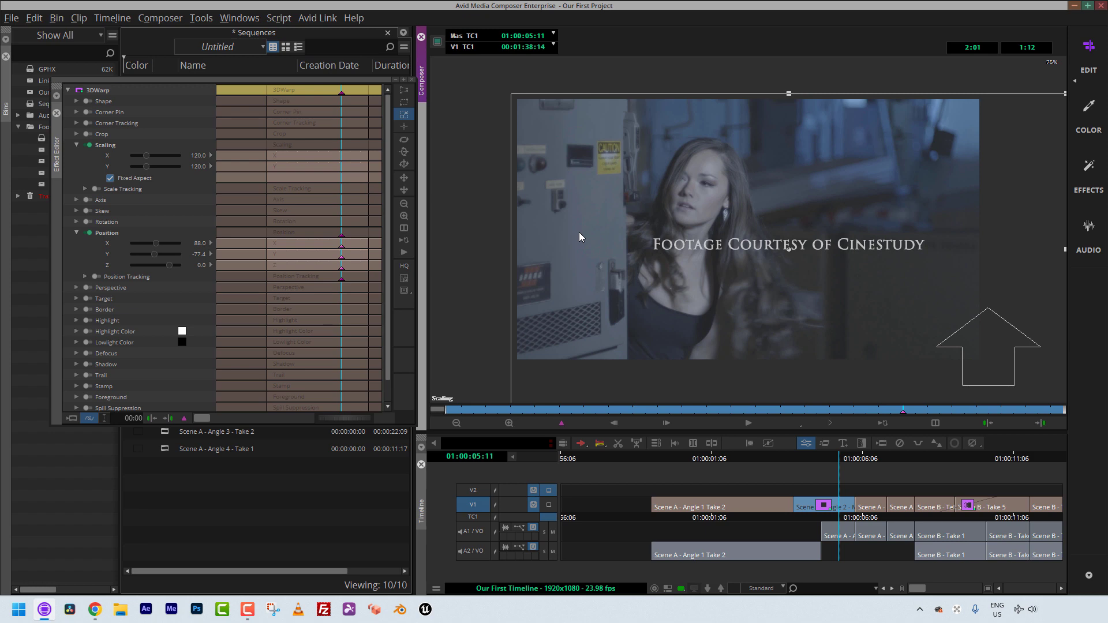
pyautogui.click(341, 92)
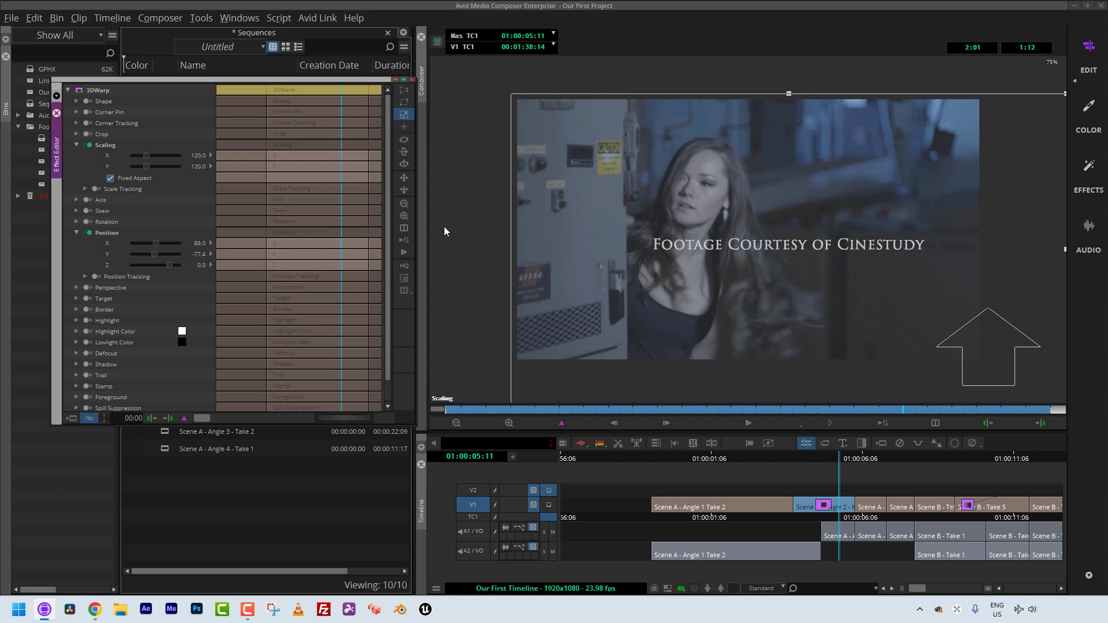
# Leave effect mode, play the sequence through the warped clip, and scrub back over it to 01:00:05:15
pyautogui.click(665, 409)
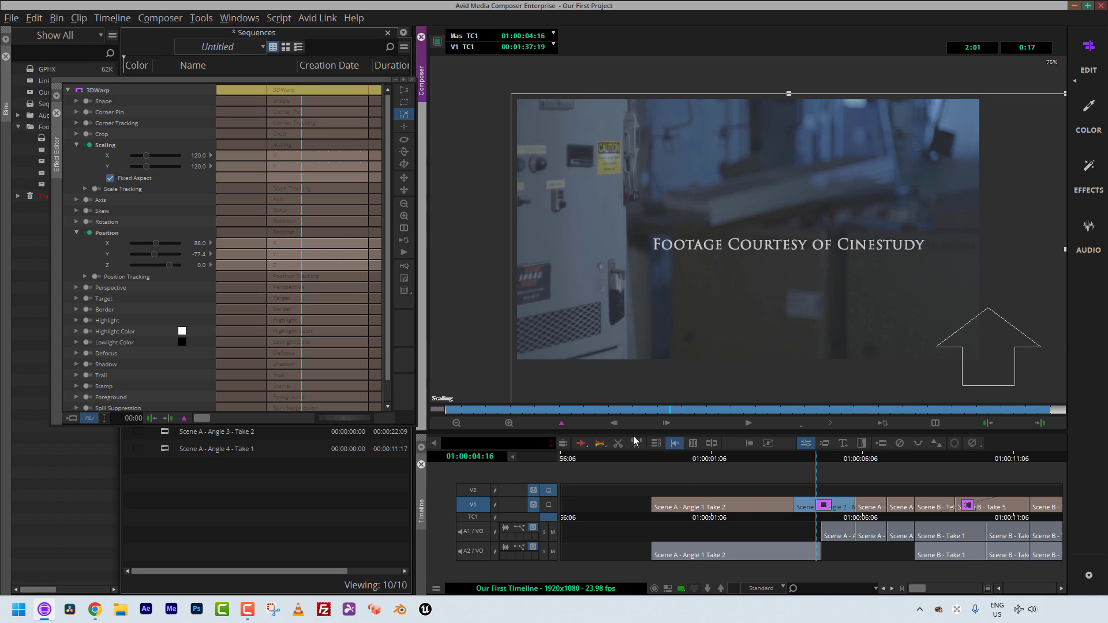
pyautogui.click(760, 498)
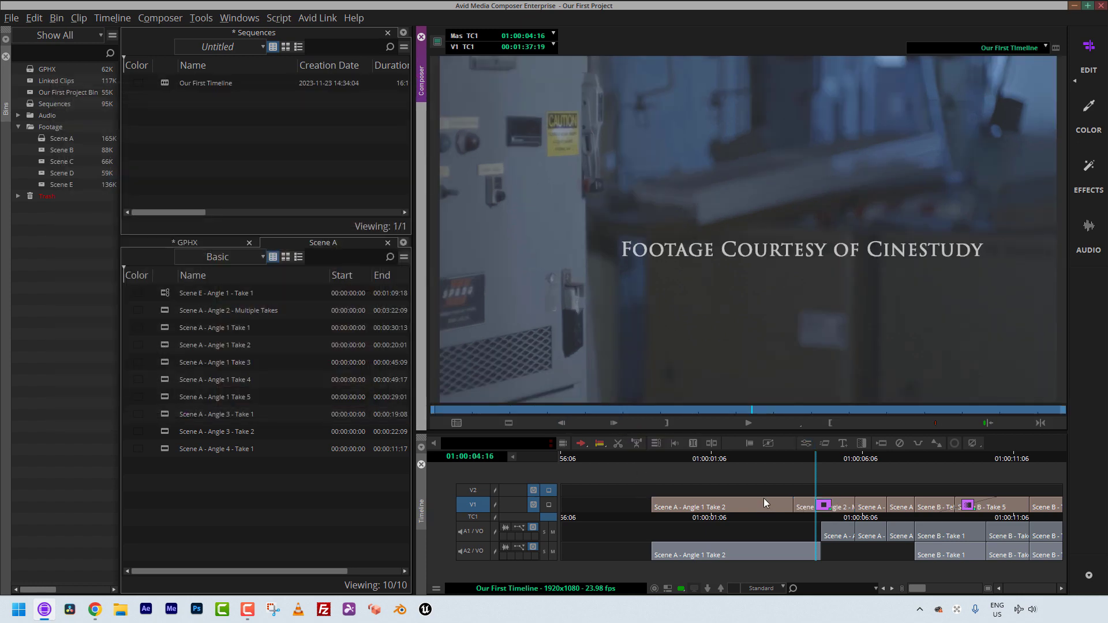
pyautogui.press('space')
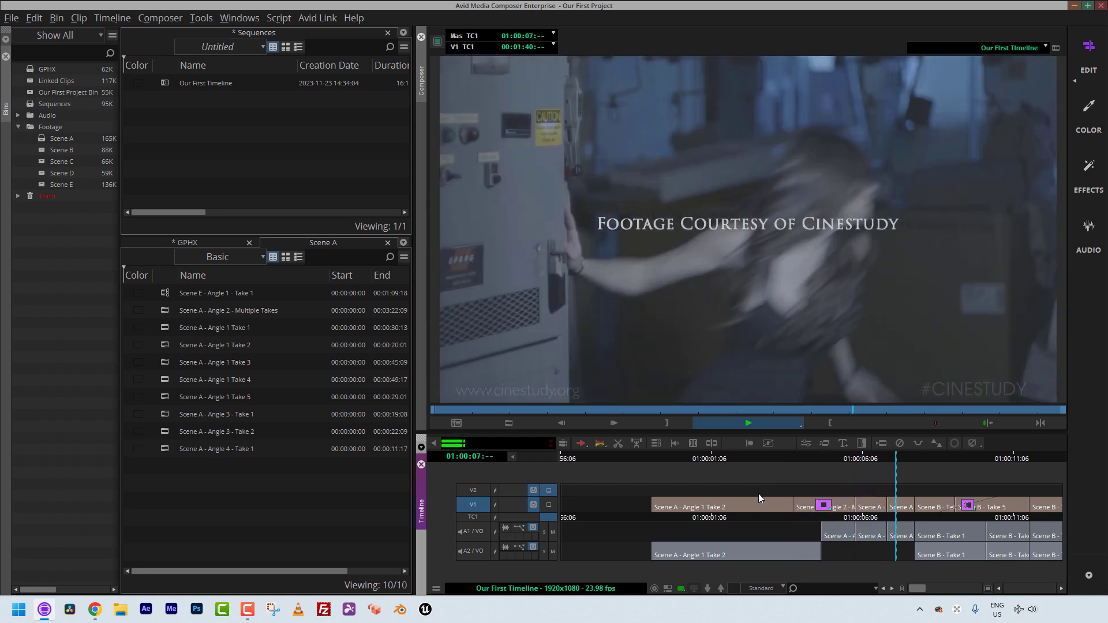
pyautogui.click(825, 508)
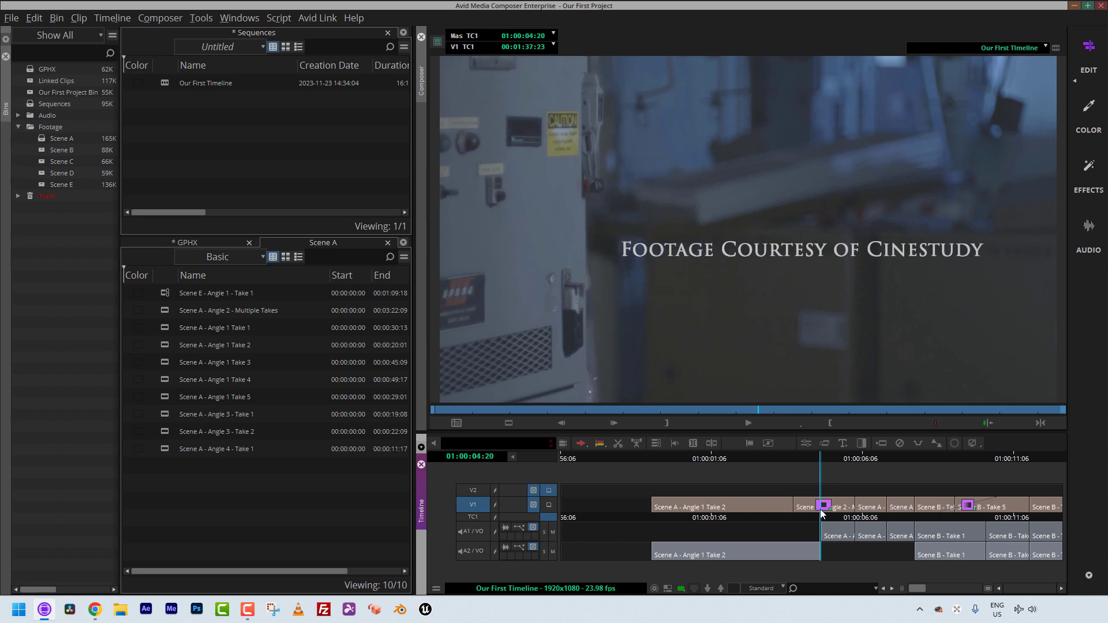
pyautogui.moveTo(829, 512); pyautogui.dragTo(847, 508)
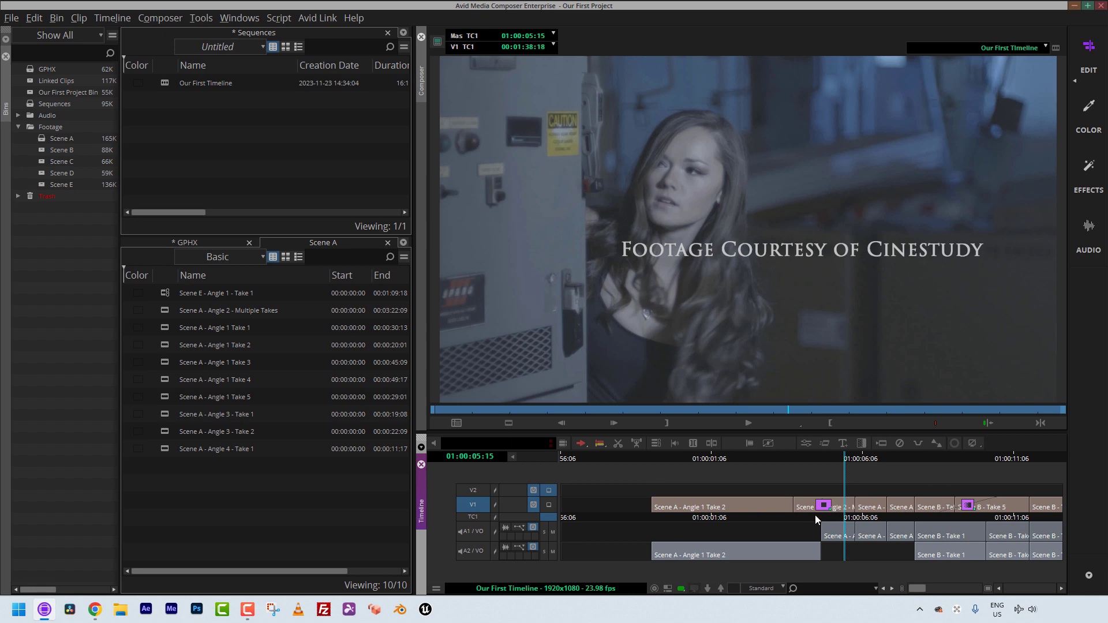
# Step into the 3D Warp nest and back out repeatedly to compare the original Scene A - Angle 2 image with the effected one
pyautogui.click(708, 589)
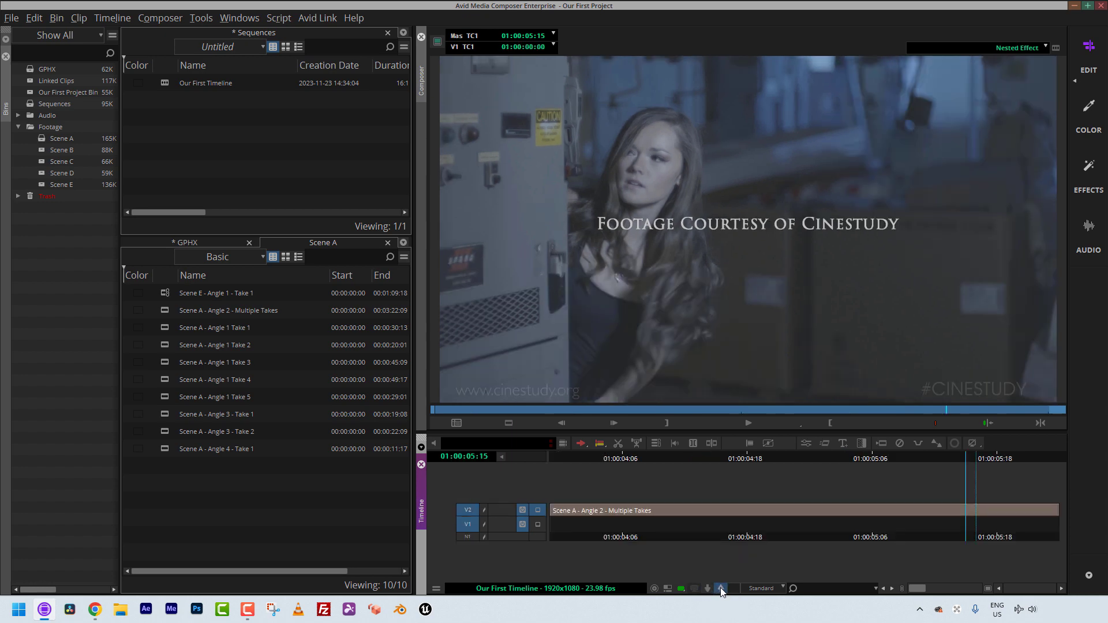
pyautogui.click(717, 589)
pyautogui.click(710, 589)
pyautogui.click(721, 589)
pyautogui.click(709, 589)
pyautogui.click(722, 589)
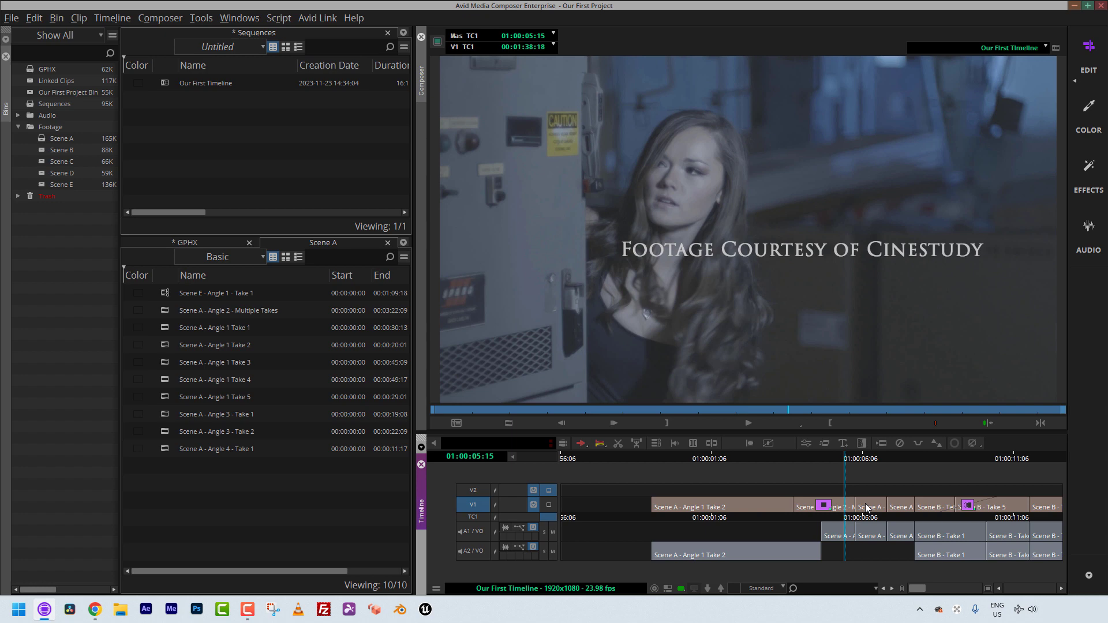
# Expand the Scene A - Angle 2 clip's nested tracks in the timeline, check the monitored tracks at 01:00:05:10, and collapse the nest
pyautogui.doubleClick(828, 507)
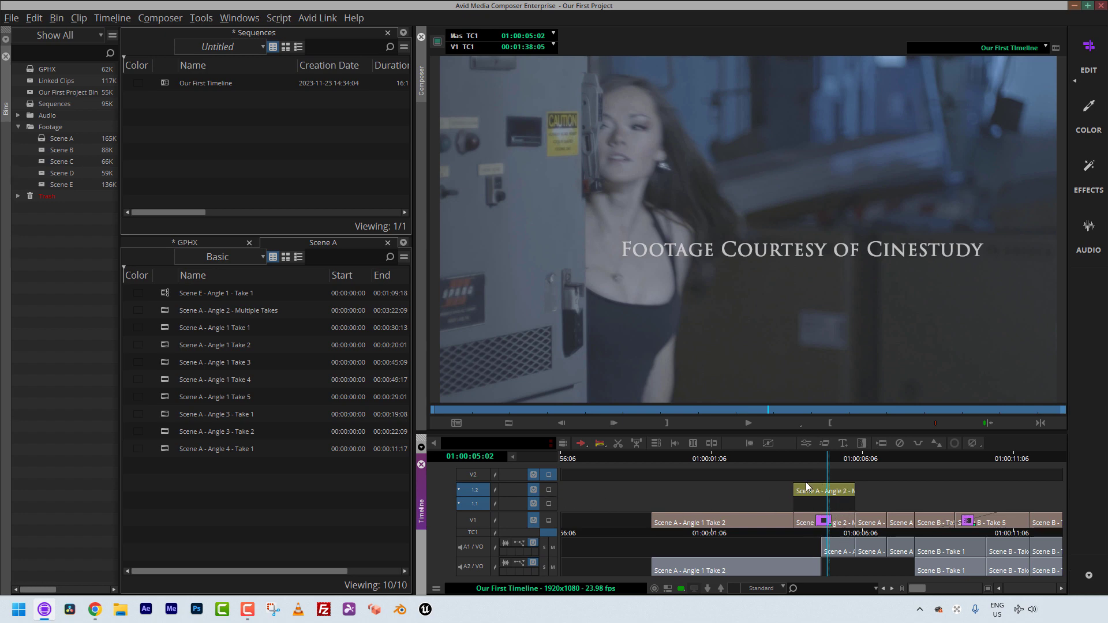
pyautogui.moveTo(778, 496); pyautogui.dragTo(838, 495)
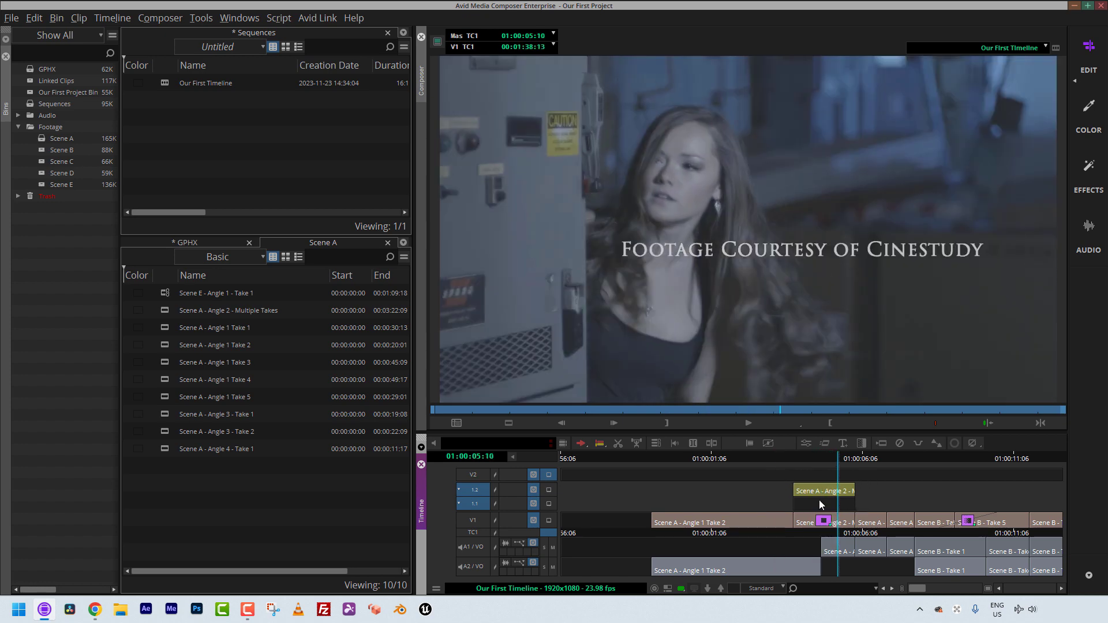
pyautogui.click(548, 520)
pyautogui.click(549, 475)
pyautogui.doubleClick(829, 515)
# Reopen the clip's 3D Warp in the Effect Editor and collapse its Scaling and Position parameters
pyautogui.hotkey('shift', 'e')
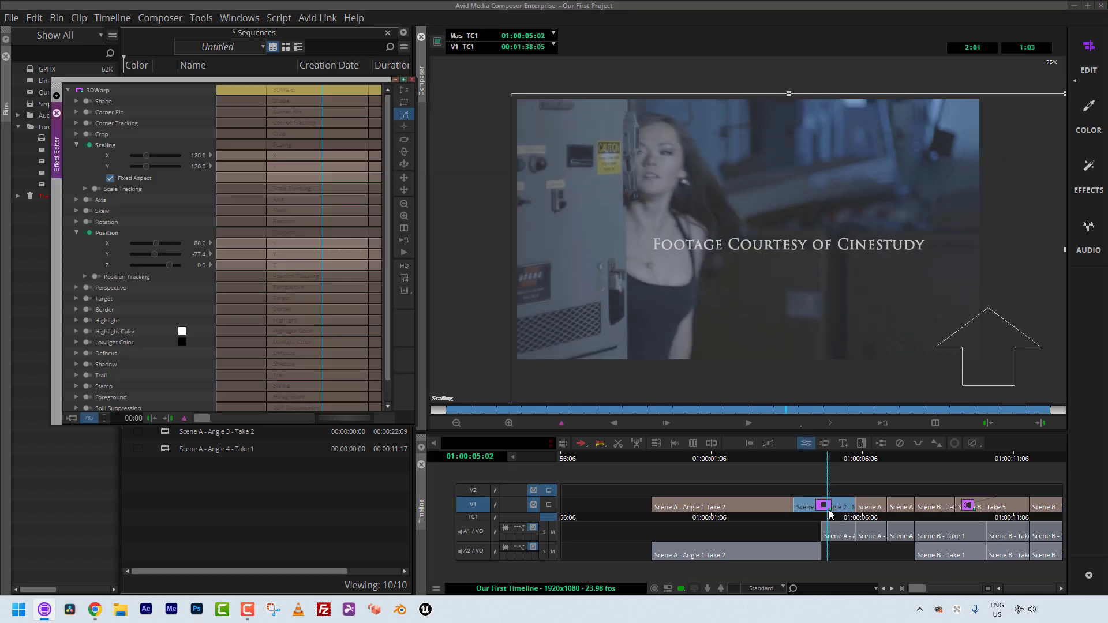
pyautogui.scroll(-1, 101, 255)
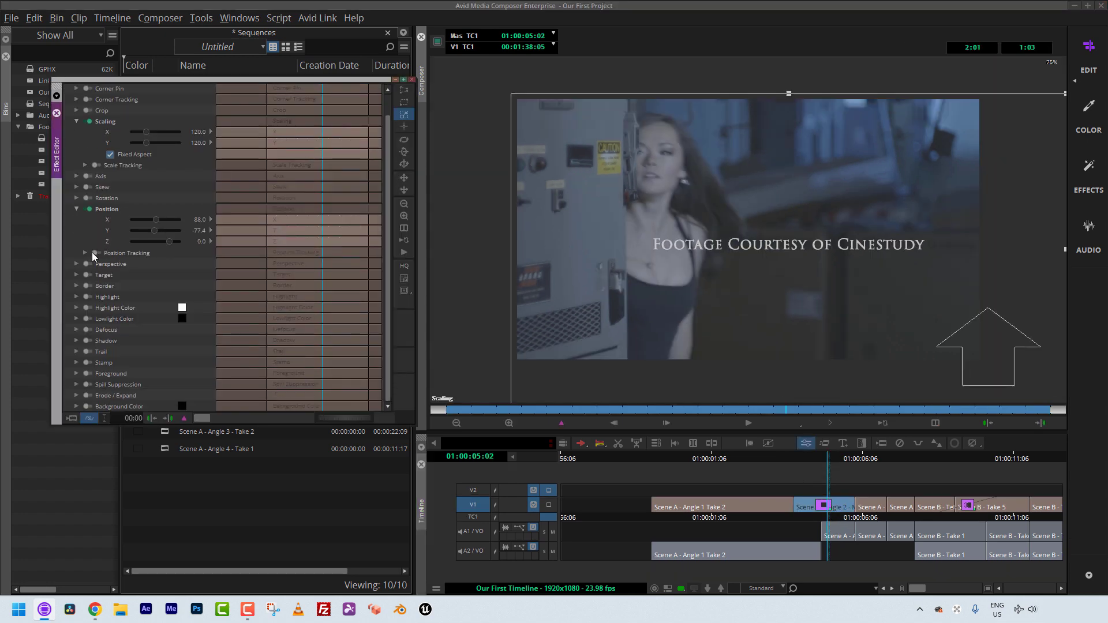
pyautogui.click(76, 121)
pyautogui.click(76, 165)
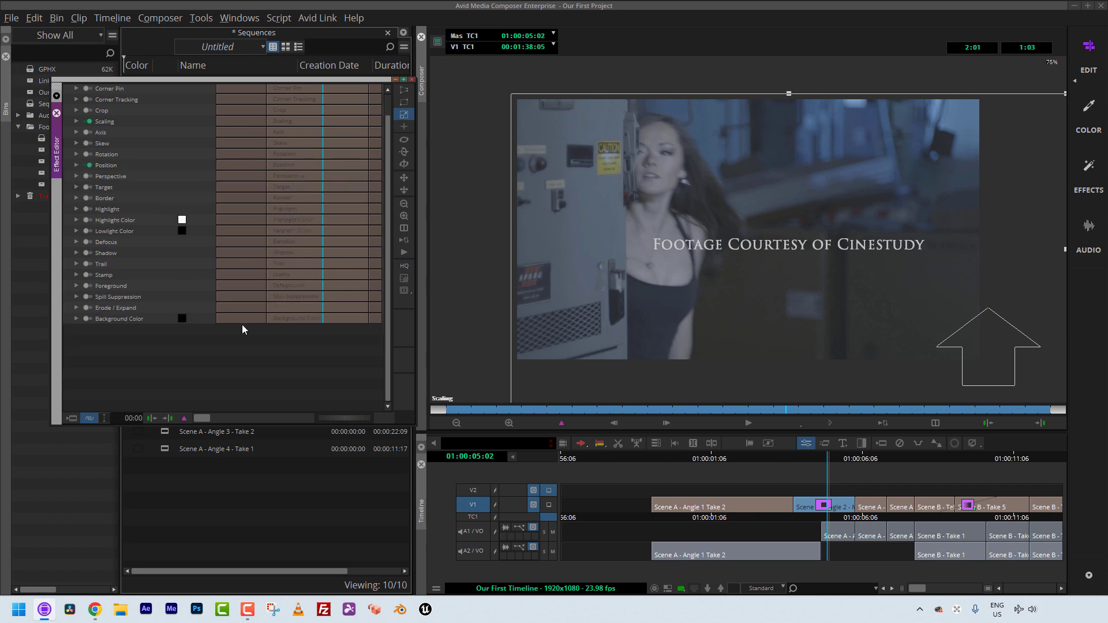
pyautogui.click(404, 177)
# Step in and out of the clip's nest with the Effect Editor open to compare the image before and after the warp
pyautogui.click(709, 588)
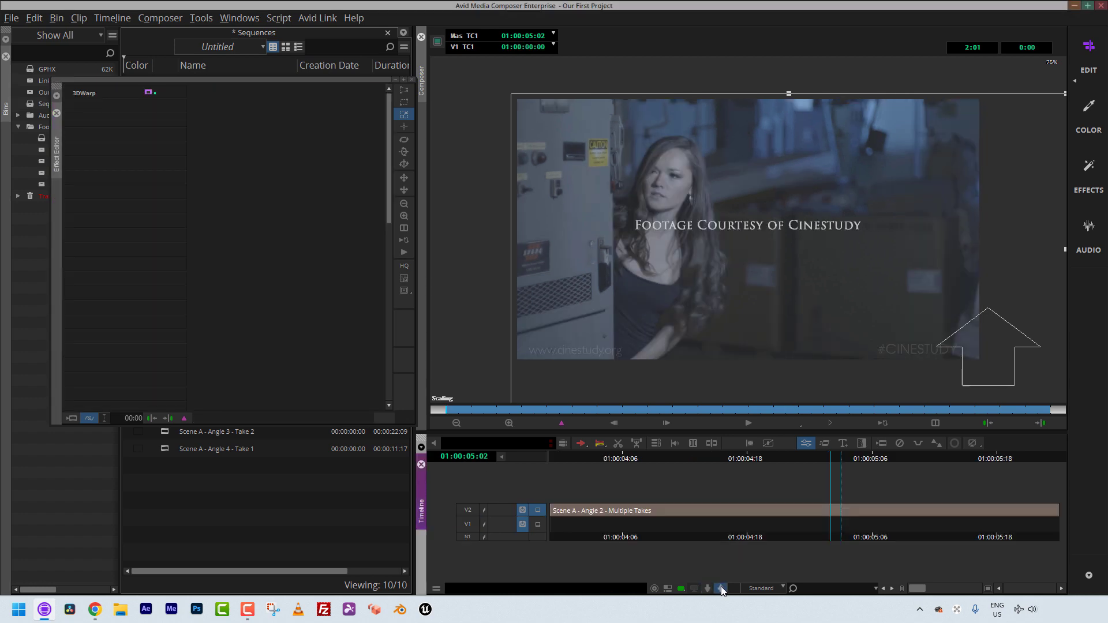
pyautogui.click(720, 589)
pyautogui.click(709, 588)
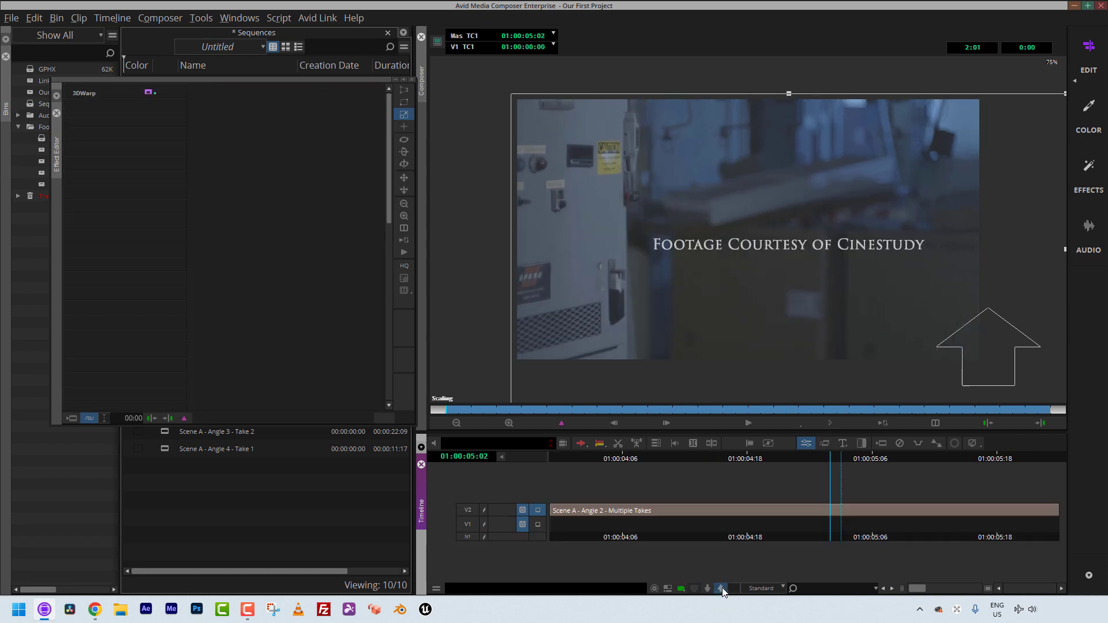
pyautogui.click(721, 589)
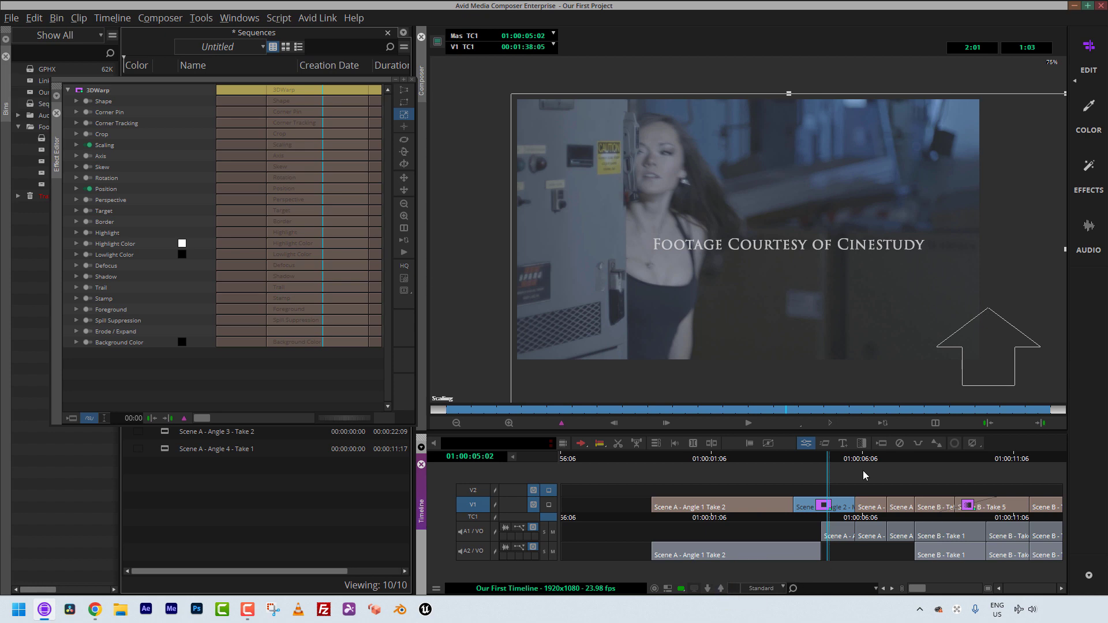
# Scale the Scene A - Angle 2 image to about 55.6, reposition it to about X 135.3, Y -66.3, and expand its Position and Scaling parameters
pyautogui.moveTo(826, 345); pyautogui.dragTo(742, 263)
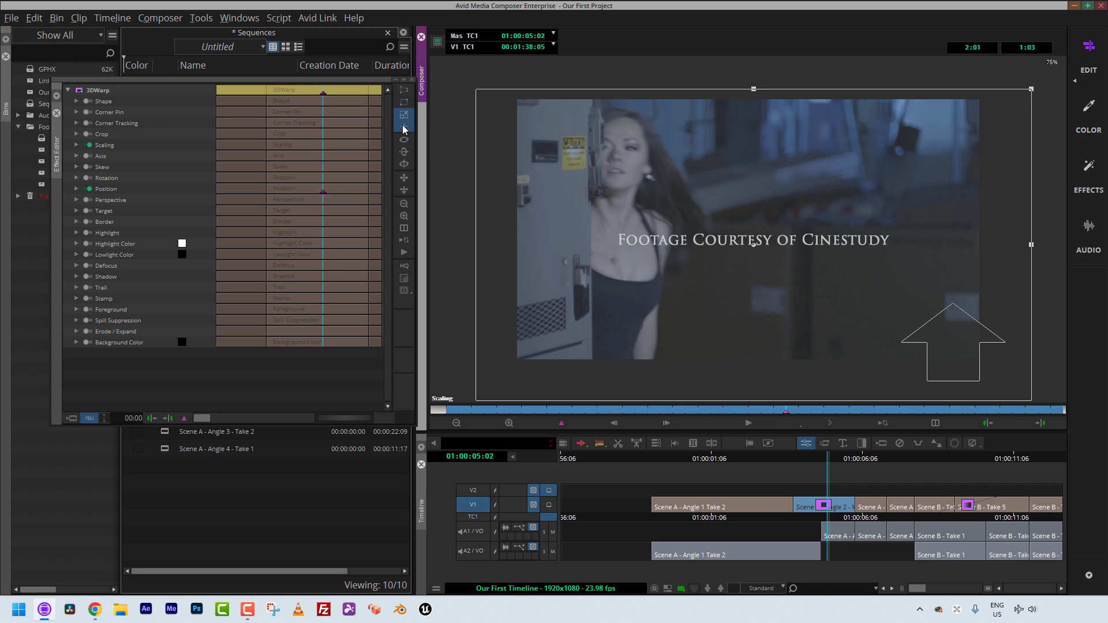
pyautogui.moveTo(769, 230); pyautogui.dragTo(784, 247)
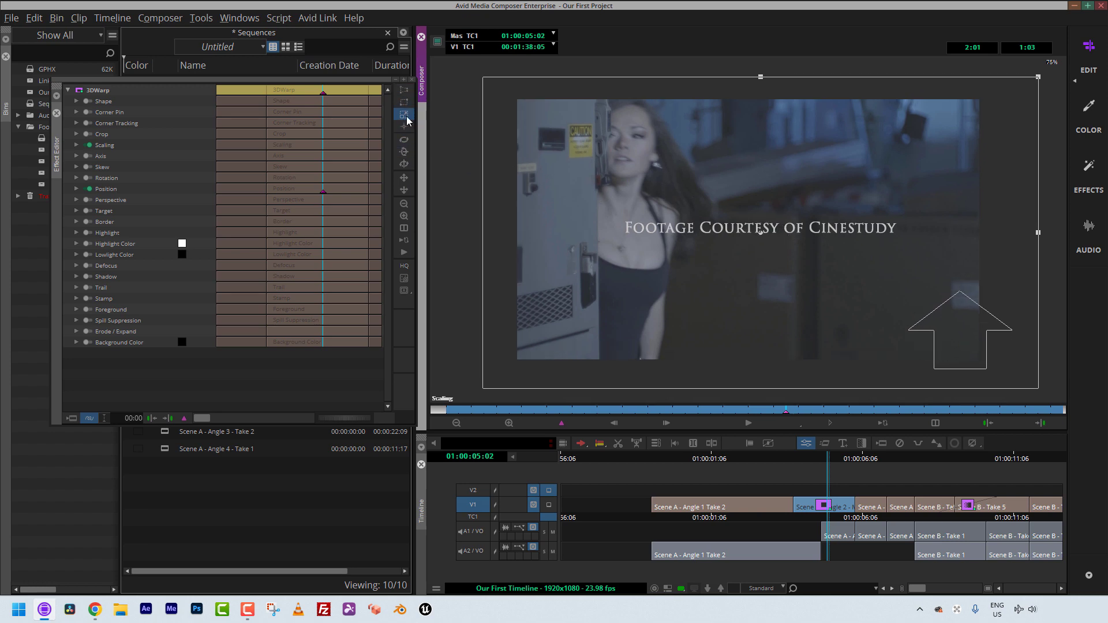
pyautogui.moveTo(1037, 78); pyautogui.dragTo(891, 178)
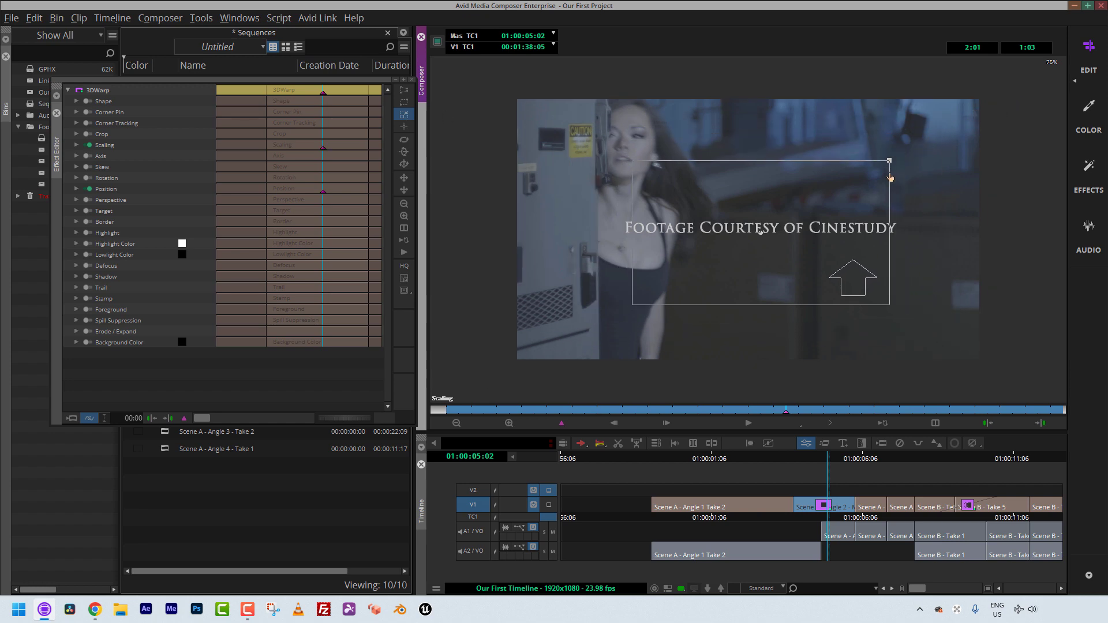
pyautogui.moveTo(802, 210); pyautogui.dragTo(682, 145)
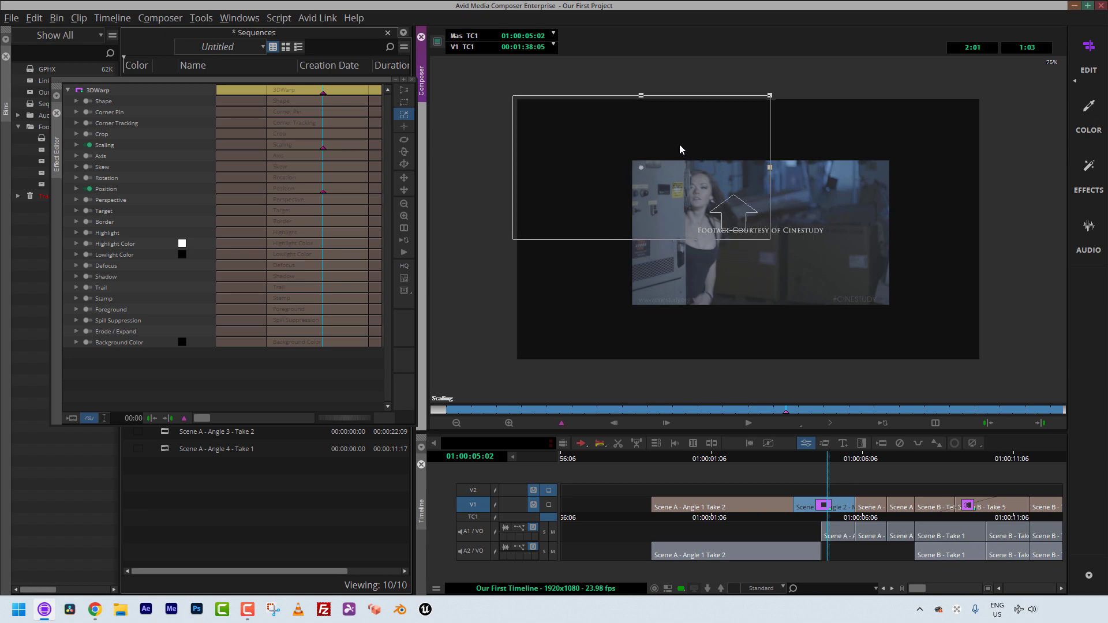
pyautogui.moveTo(632, 208); pyautogui.dragTo(780, 291)
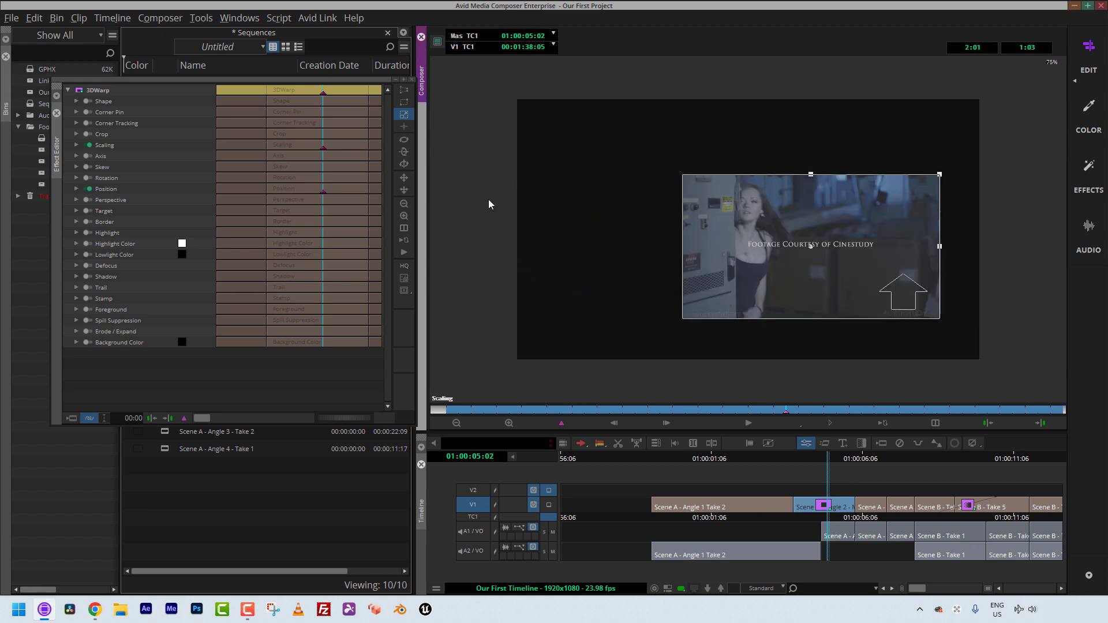
pyautogui.click(76, 190)
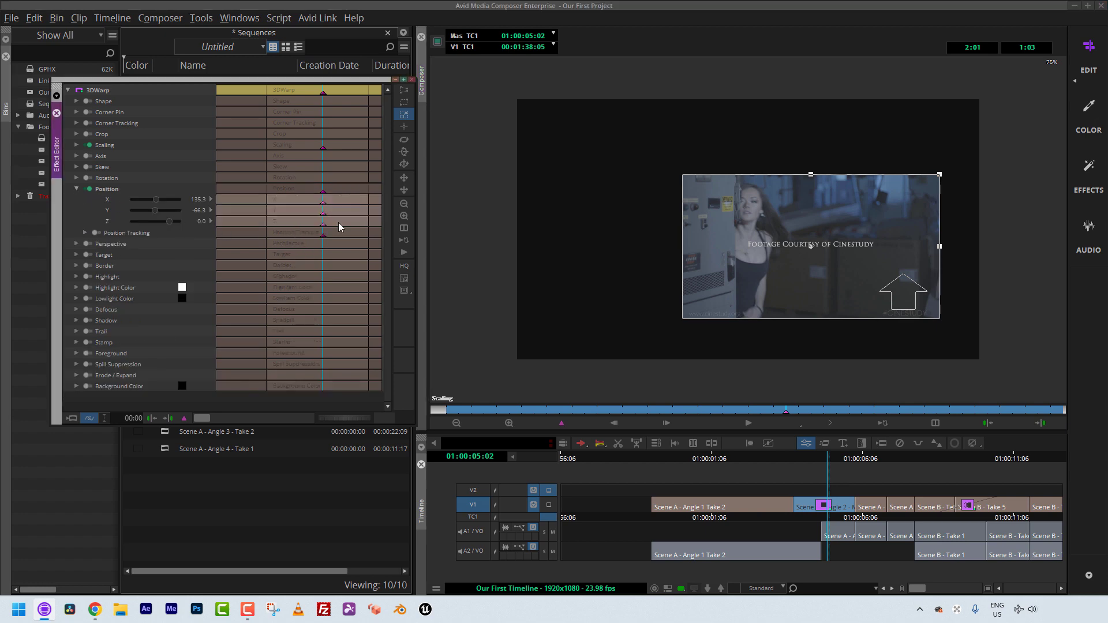
pyautogui.click(77, 144)
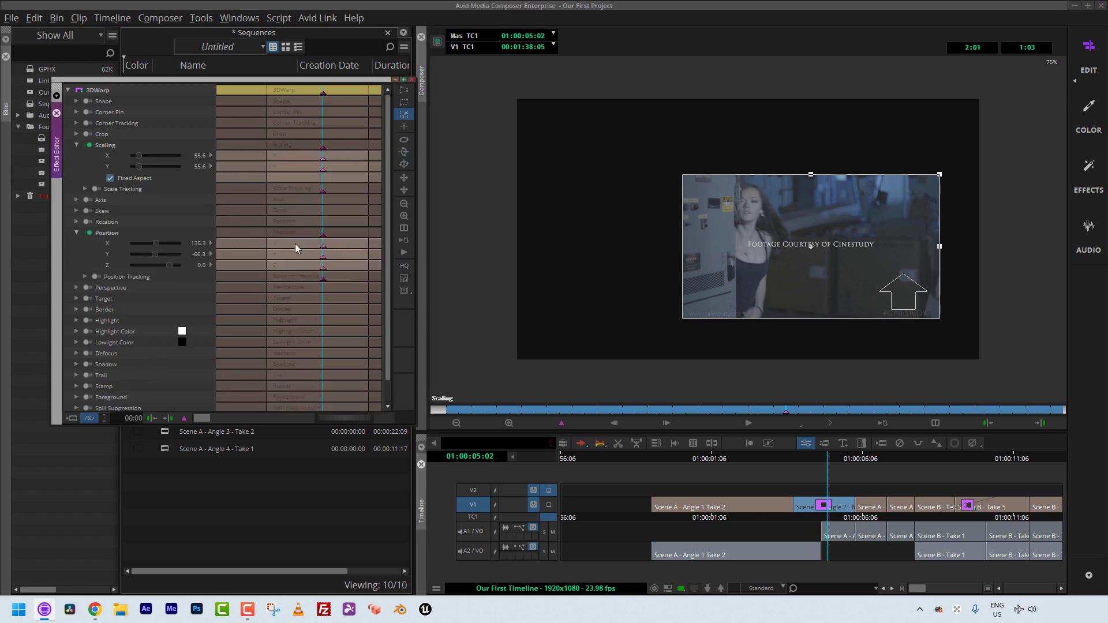
# Keyframe the image's position at about X 196.3, Y -188.4 at 01:00:05:02 and X -212.2, Y 202.3 at 01:00:04:01, and scrub through the move
pyautogui.click(562, 425)
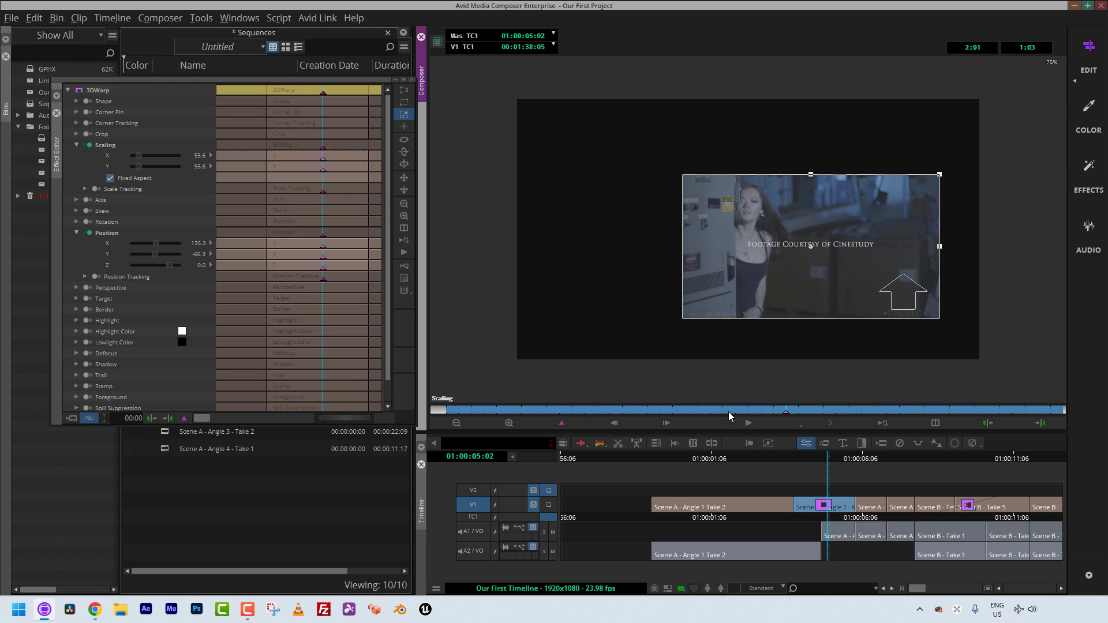
pyautogui.moveTo(833, 252); pyautogui.dragTo(860, 283)
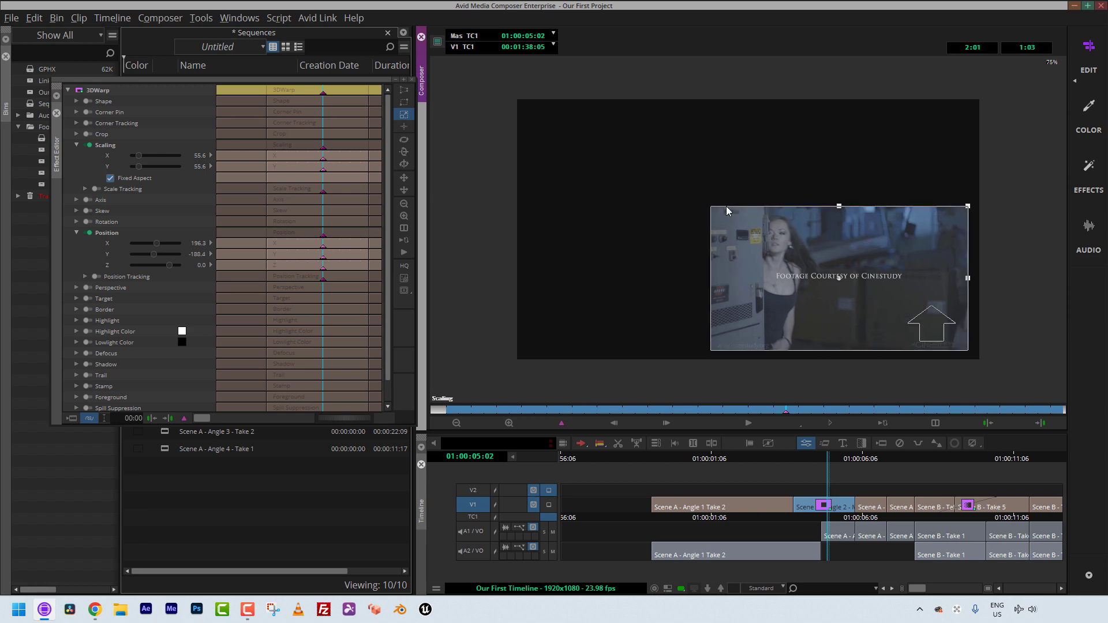
pyautogui.click(471, 410)
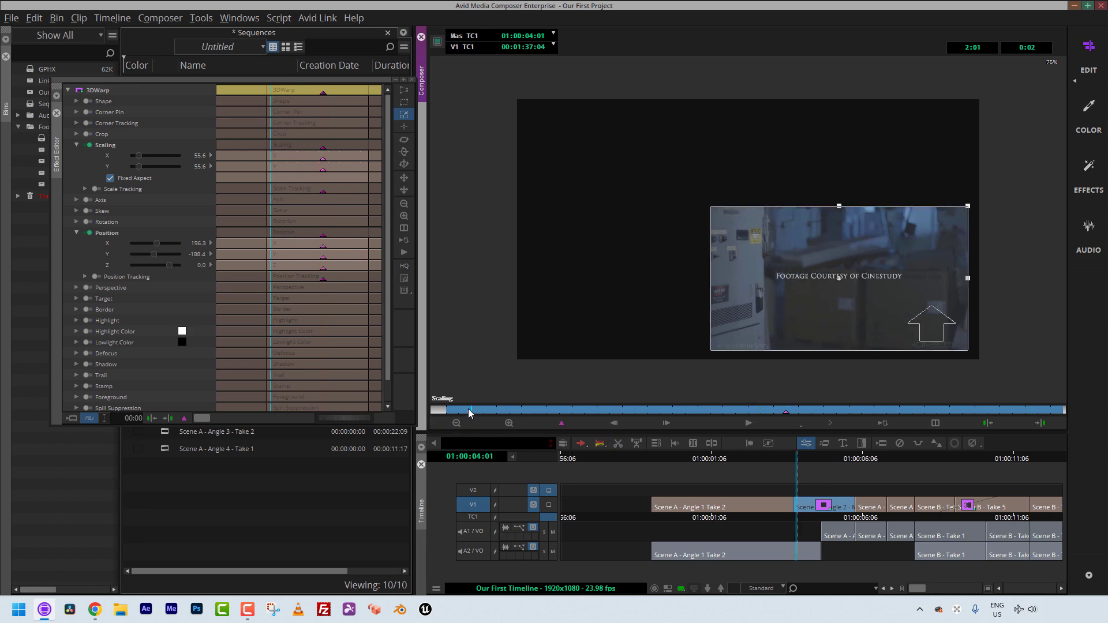
pyautogui.moveTo(882, 318); pyautogui.dragTo(693, 216)
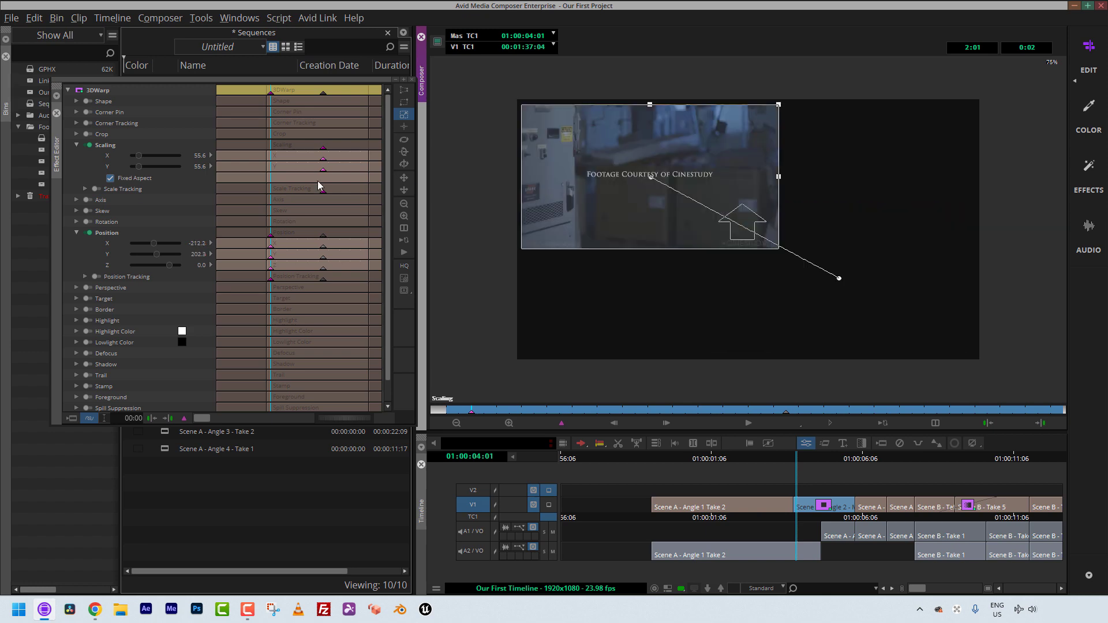
pyautogui.moveTo(498, 410); pyautogui.dragTo(711, 413)
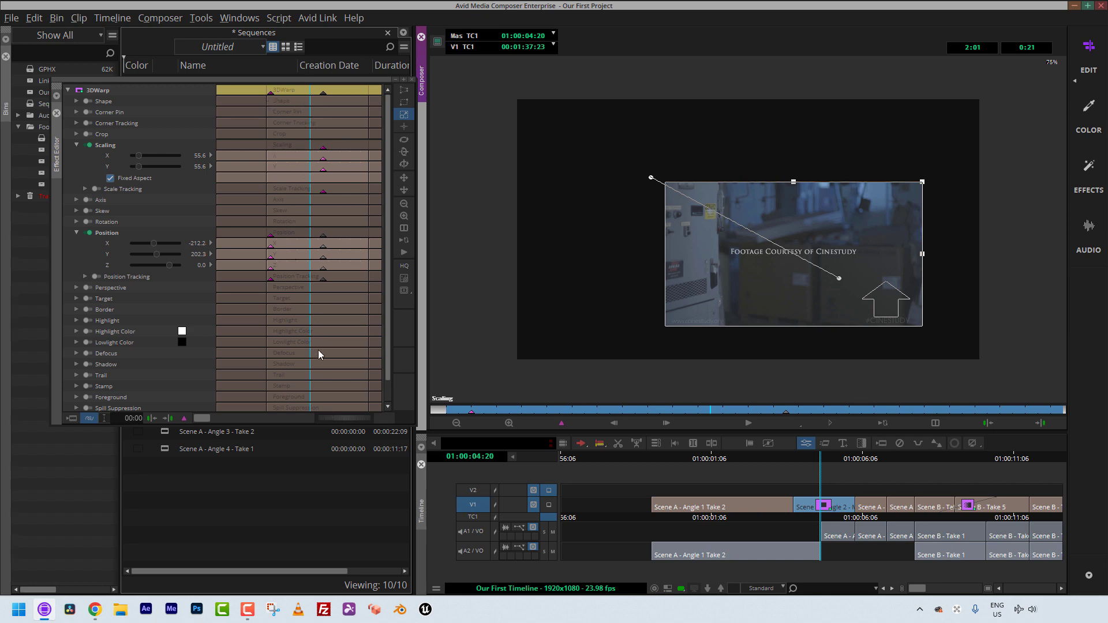
# Select the 3D Warp's first position keyframe and then its second, and move the image to about X 18.2, Y 18.1 at the second
pyautogui.click(272, 238)
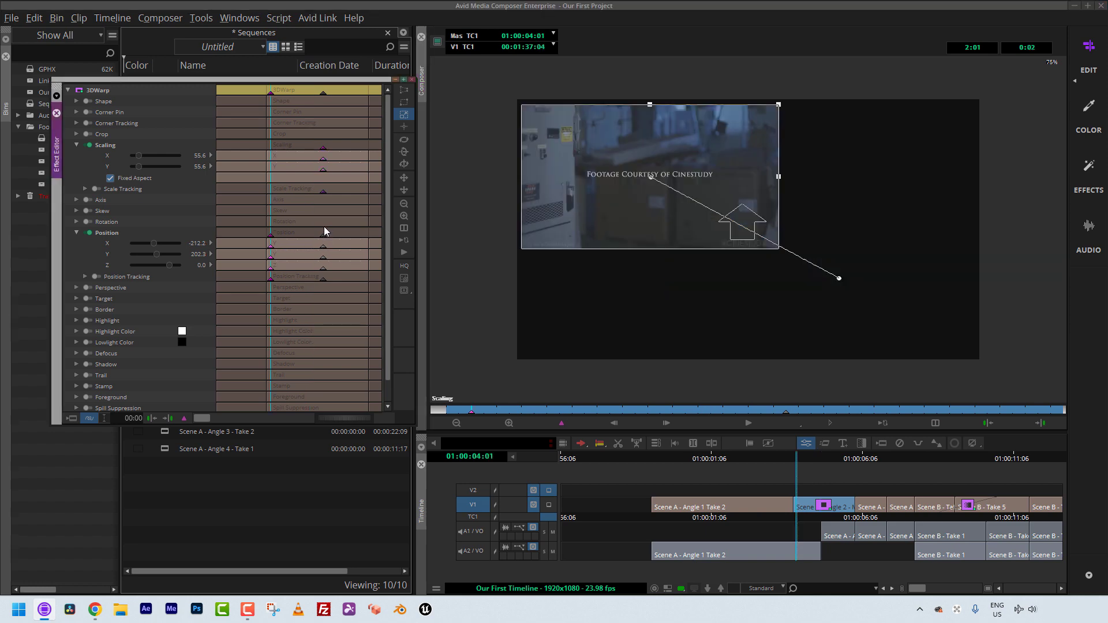
pyautogui.click(322, 94)
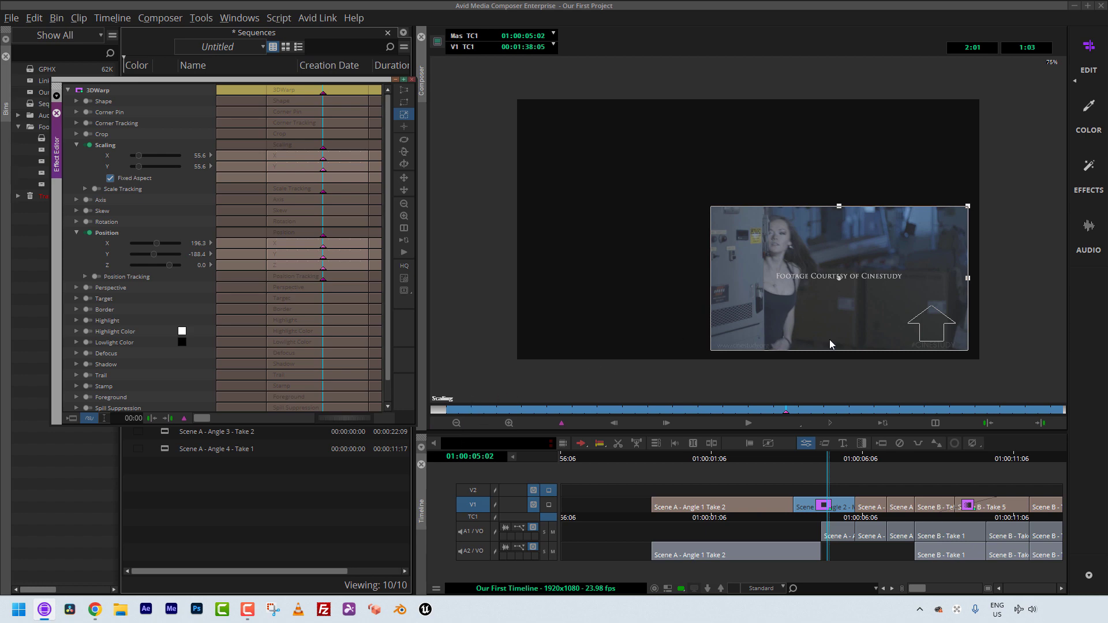
pyautogui.moveTo(878, 300); pyautogui.dragTo(796, 247)
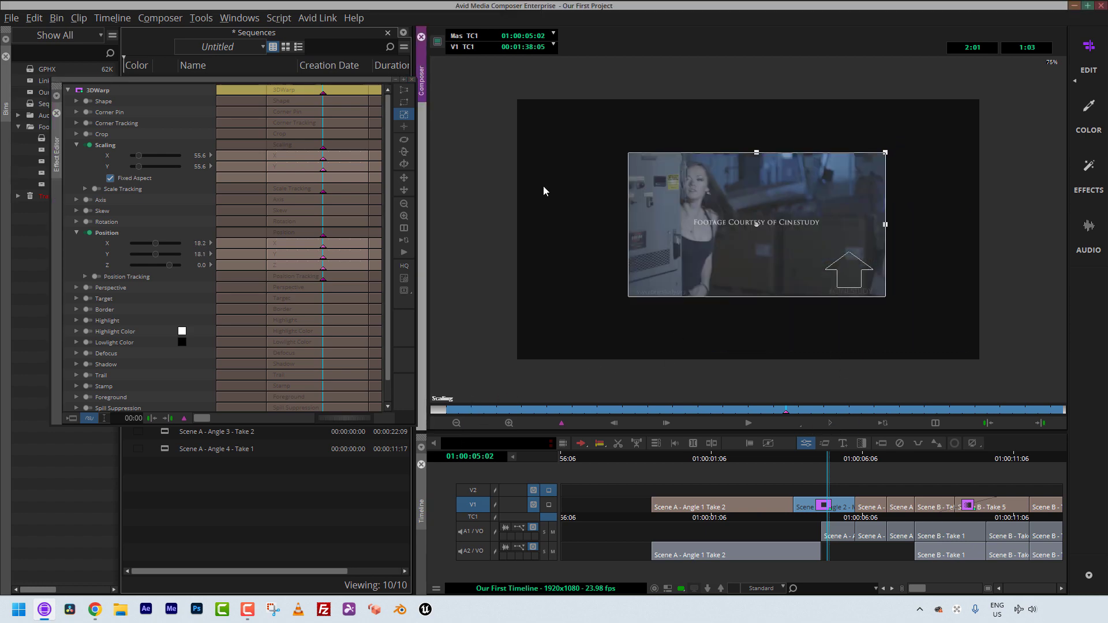
# Rotate the image freely around its Z, X and Y axes with the 3D Warp's on-screen rotation controls
pyautogui.click(404, 140)
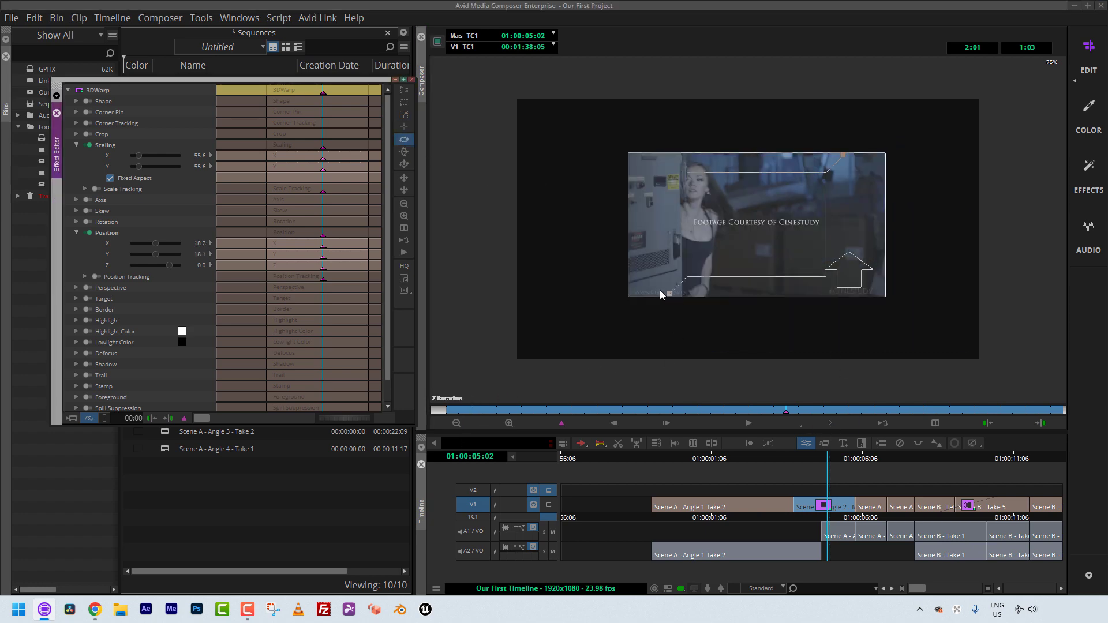
pyautogui.moveTo(668, 297); pyautogui.dragTo(748, 327)
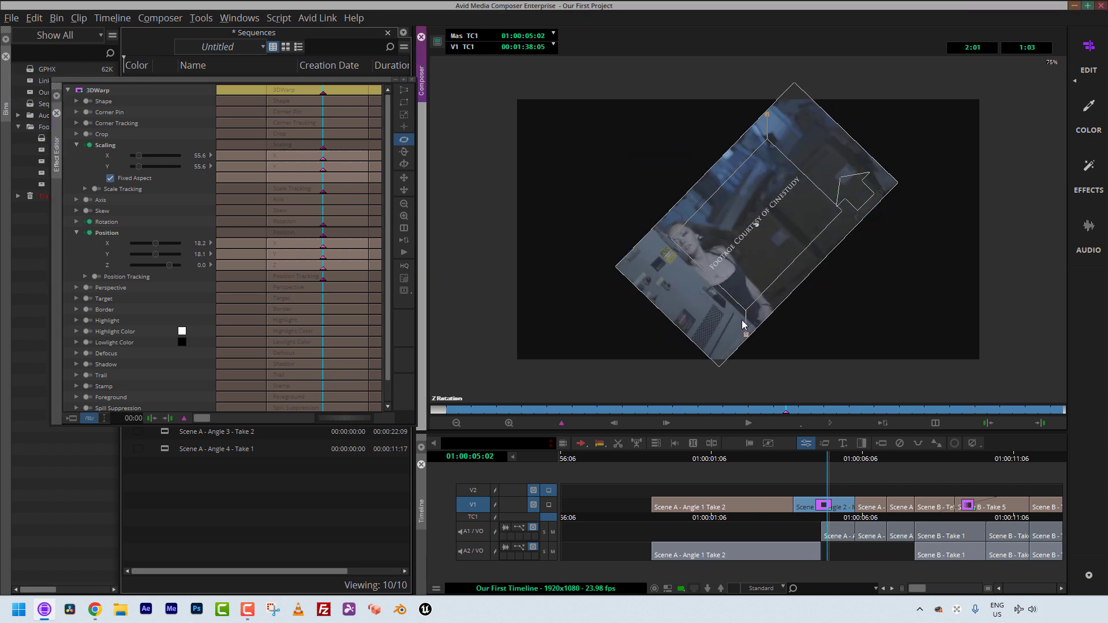
pyautogui.click(404, 151)
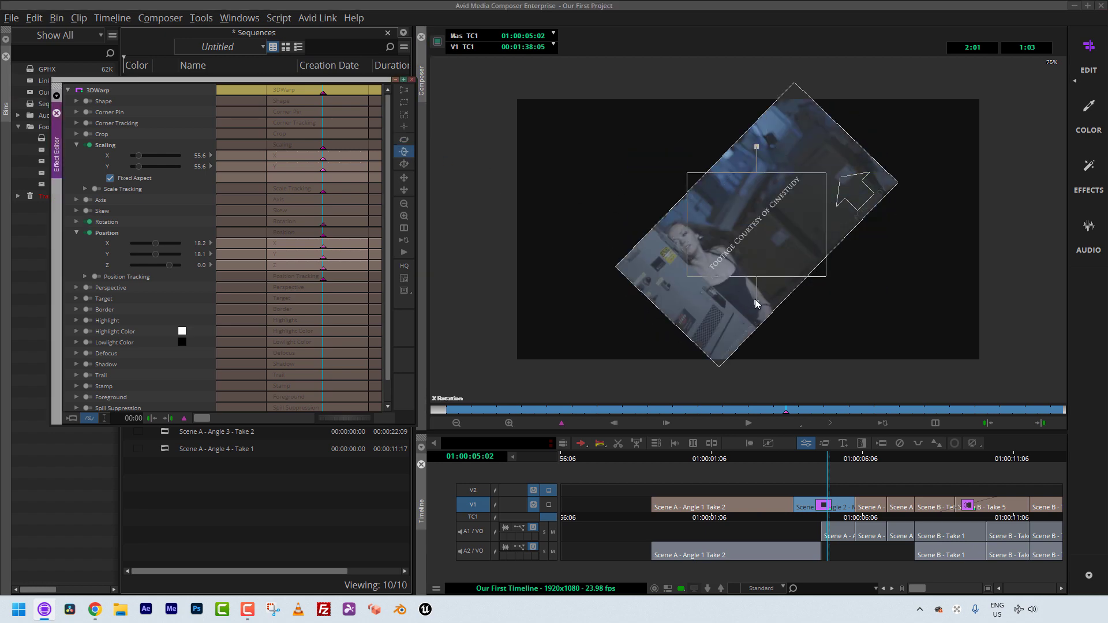
pyautogui.moveTo(756, 301); pyautogui.dragTo(761, 281)
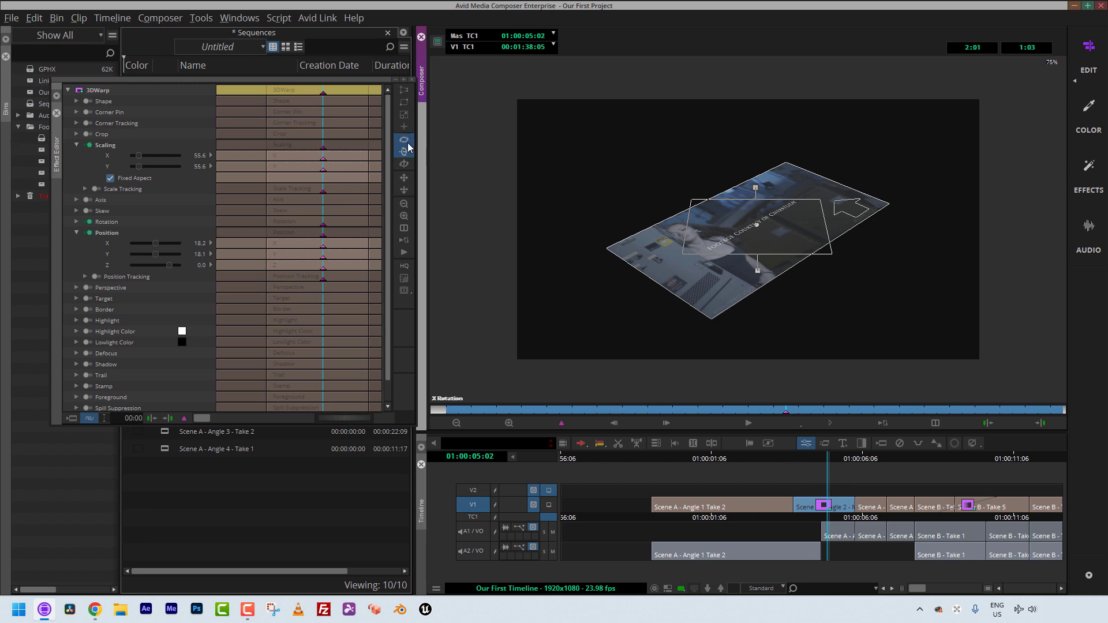
pyautogui.click(404, 164)
pyautogui.moveTo(663, 228); pyautogui.dragTo(873, 267)
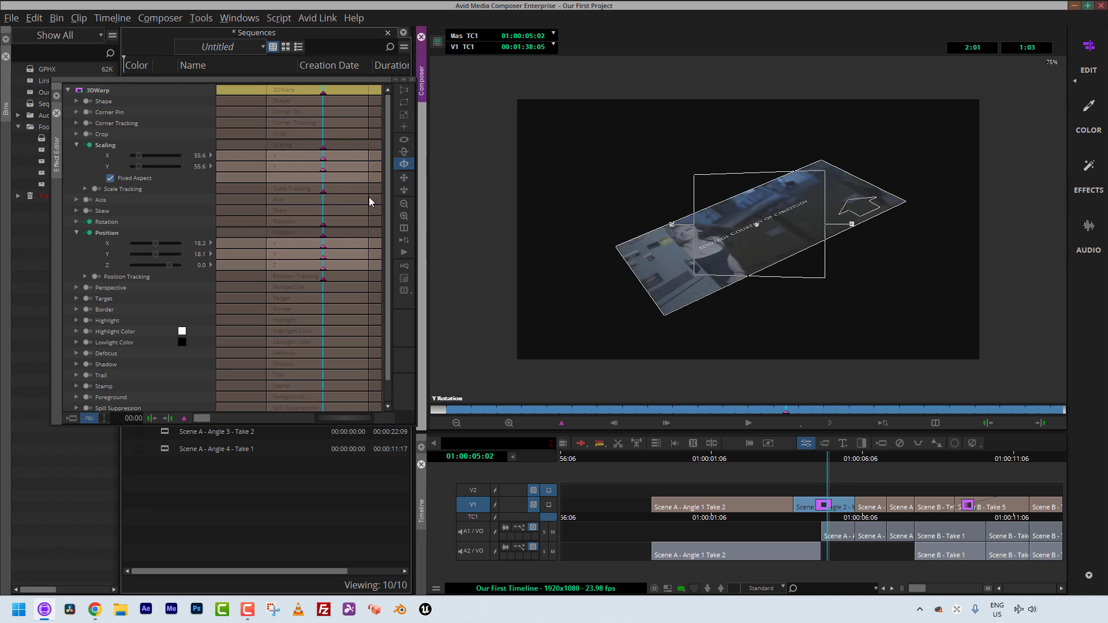
# Reduce and enlarge the Composer monitor's view of the rotated image
pyautogui.click(404, 204)
pyautogui.click(404, 216)
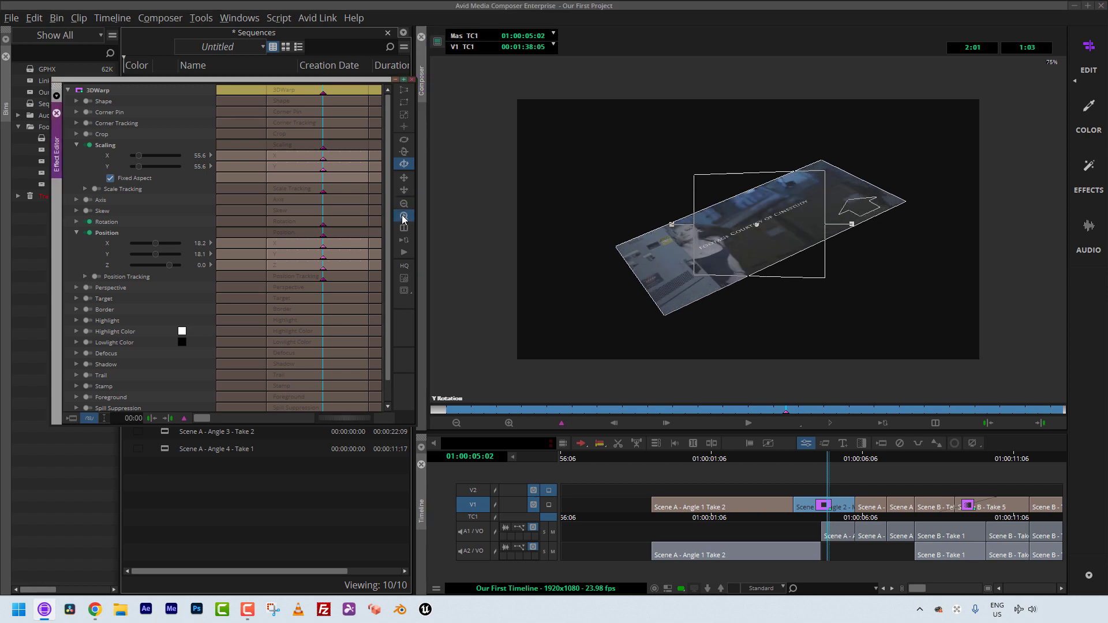
pyautogui.click(404, 217)
pyautogui.click(404, 204)
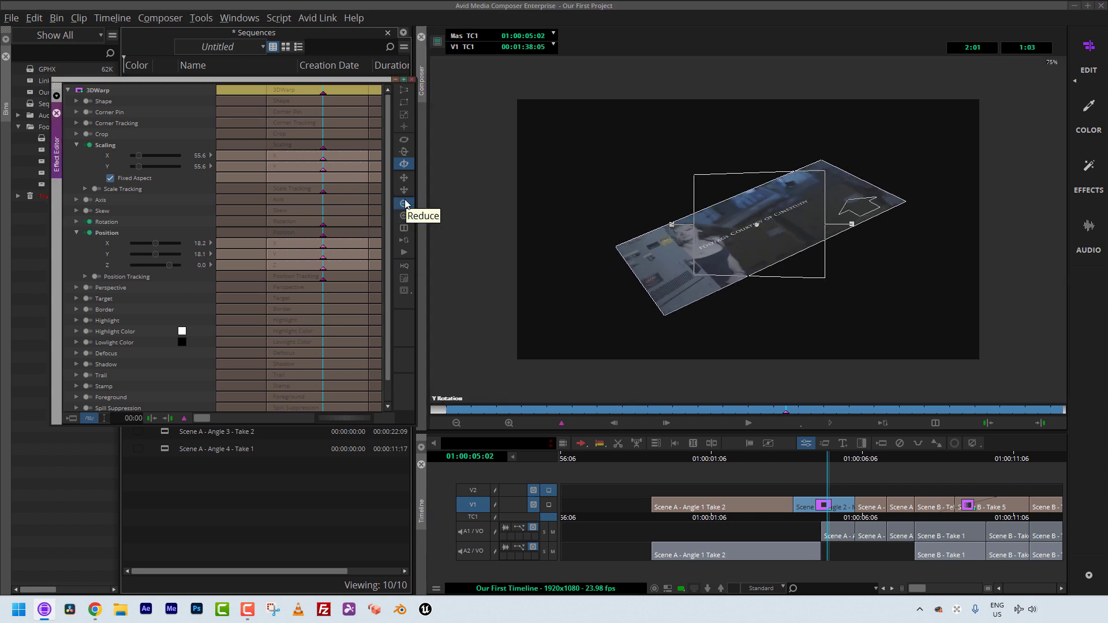
pyautogui.click(404, 204)
pyautogui.click(404, 216)
pyautogui.click(404, 216)
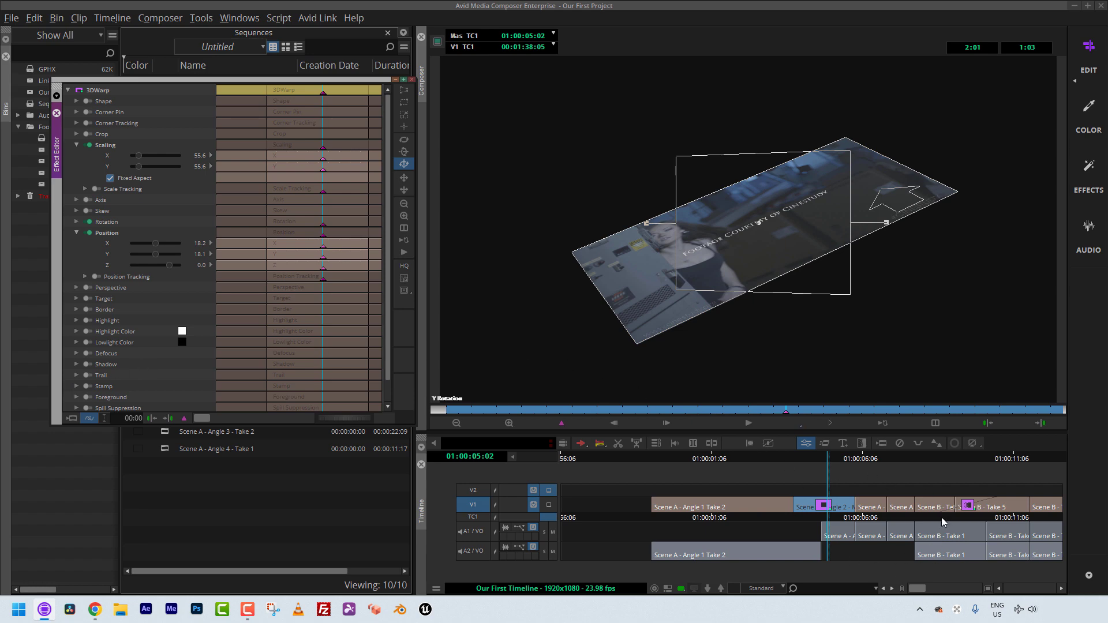
# Delete the 3D Warp from the Scene A - Angle 2 clip, apply the Blend category's Picture-In-Picture effect instead, and close the Effect Palette
pyautogui.click(841, 553)
pyautogui.press('Delete')
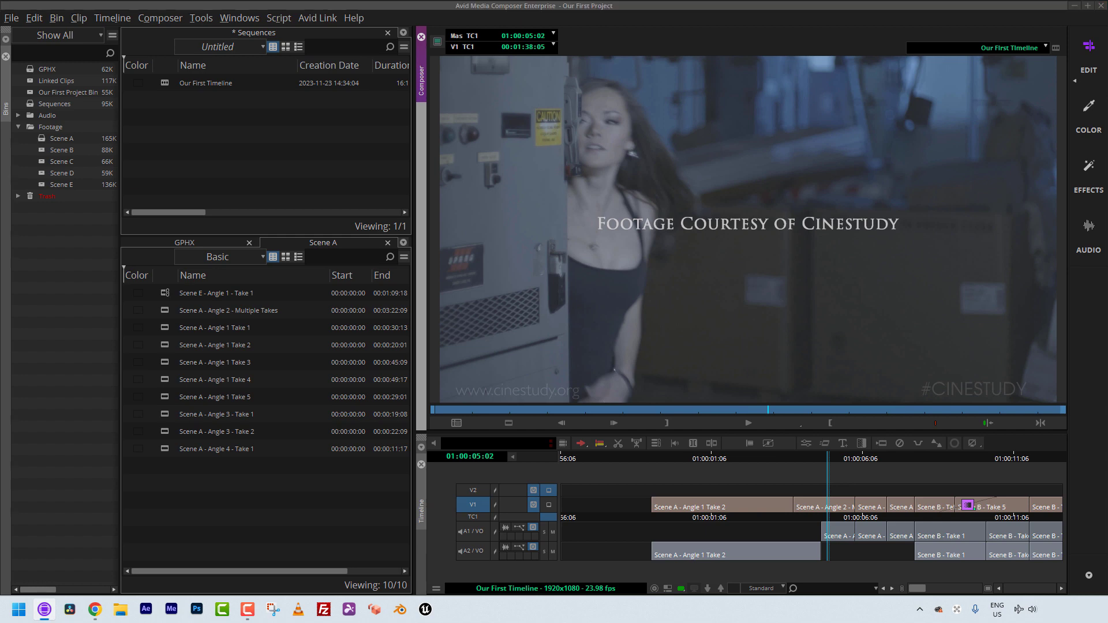
pyautogui.hotkey('ctrl', '8')
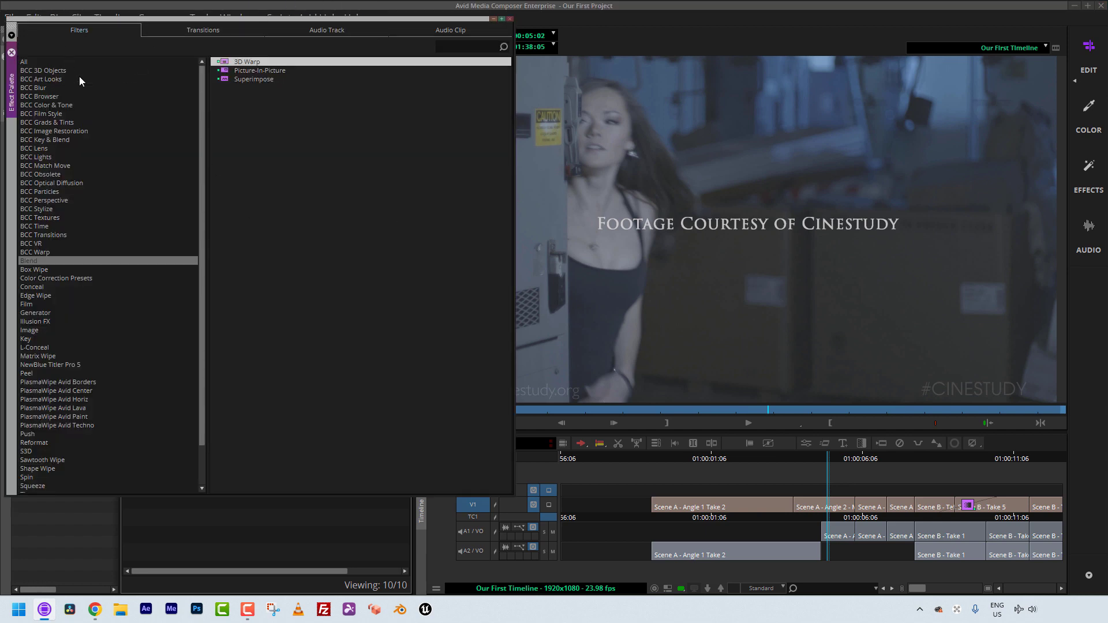
pyautogui.moveTo(229, 69); pyautogui.dragTo(832, 508)
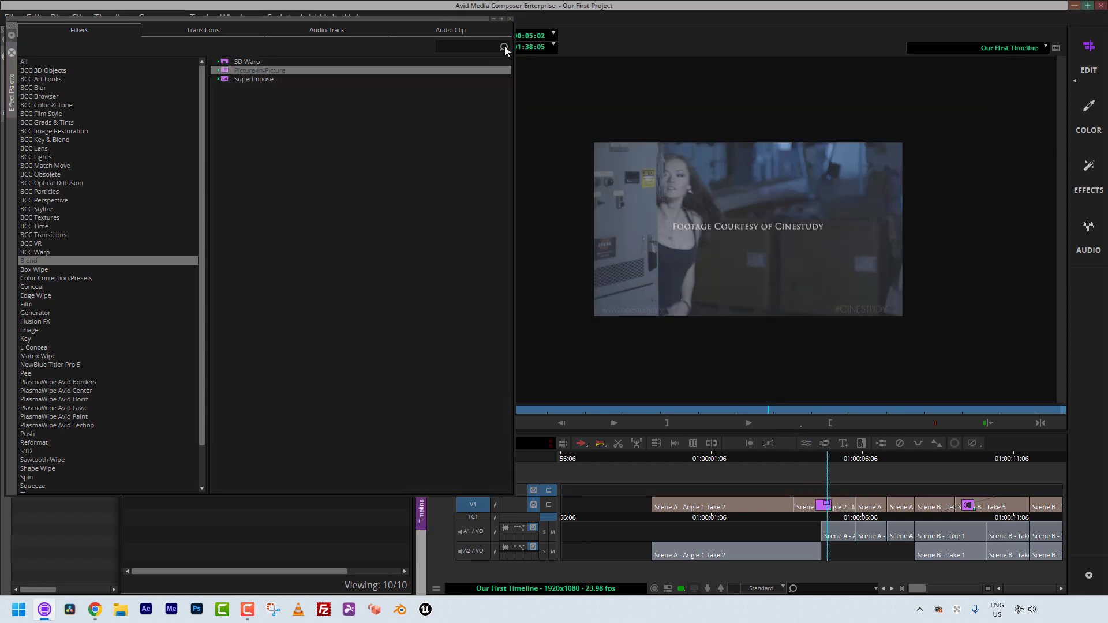
pyautogui.click(511, 19)
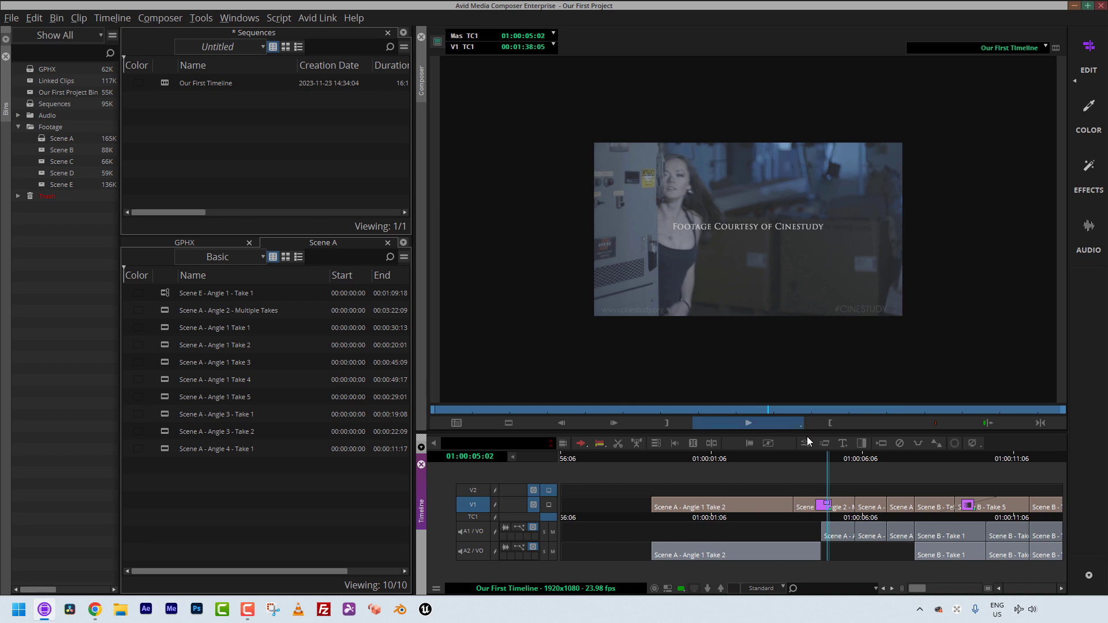
# Open the clip's Picture-In-Picture in the Effect Editor, examine its Border and Foreground parameters, and promote the effect to 3D
pyautogui.click(825, 509)
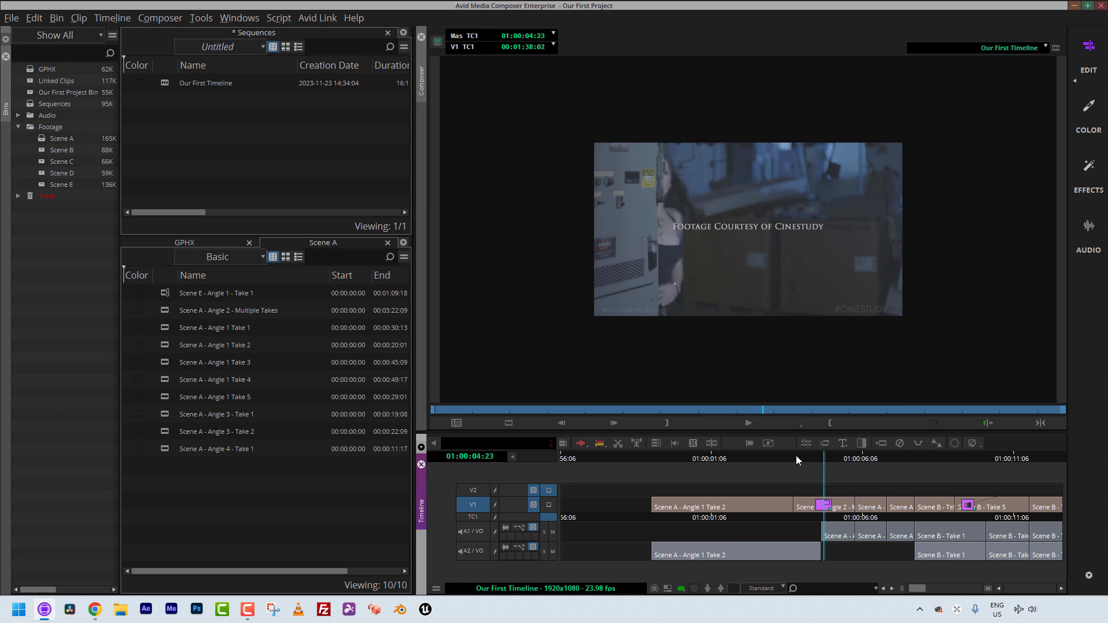
pyautogui.click(806, 443)
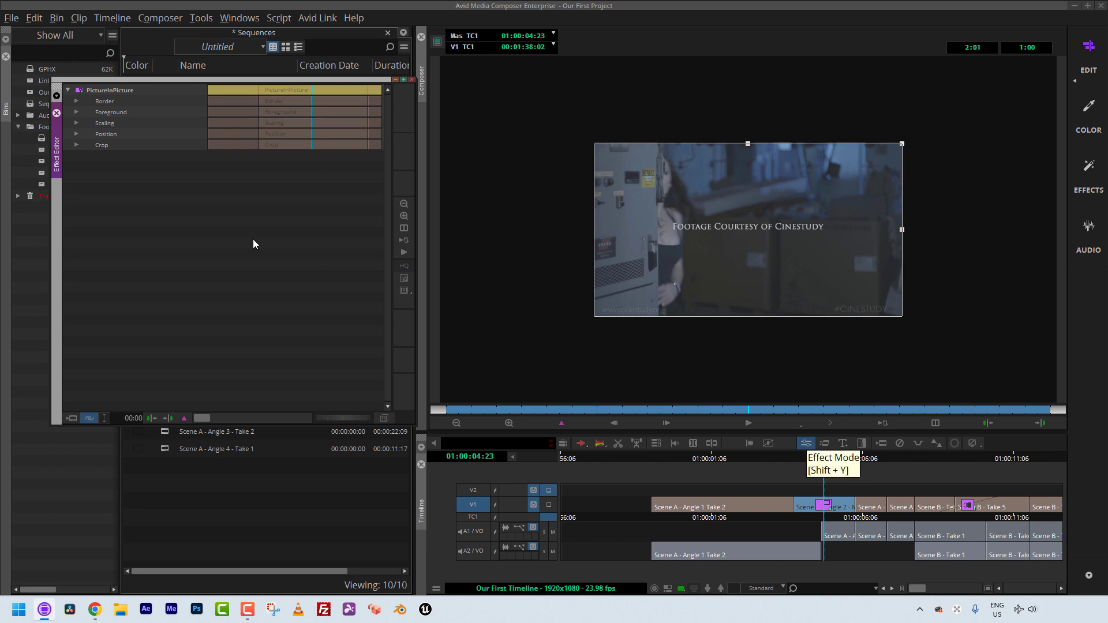
pyautogui.click(75, 101)
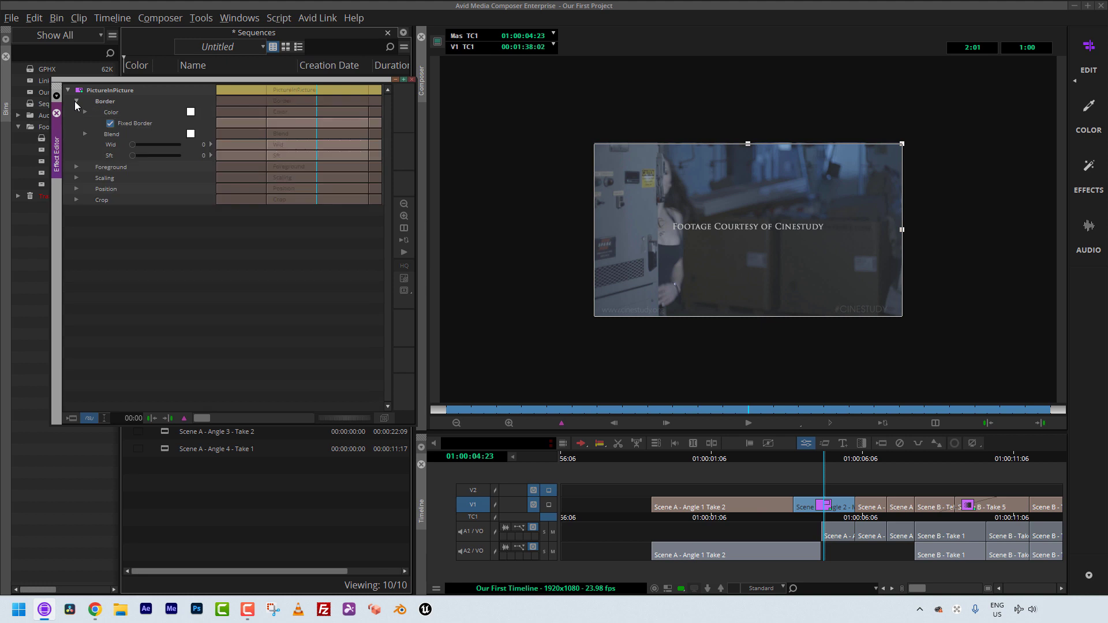
pyautogui.click(75, 102)
pyautogui.click(76, 112)
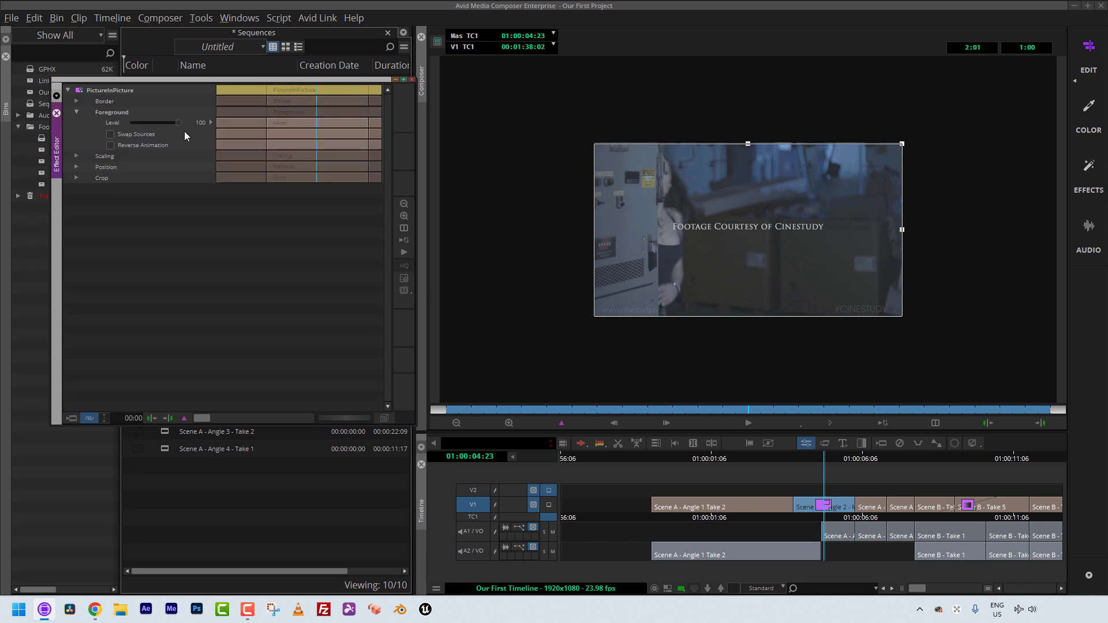
pyautogui.moveTo(179, 123); pyautogui.dragTo(209, 138)
pyautogui.click(386, 417)
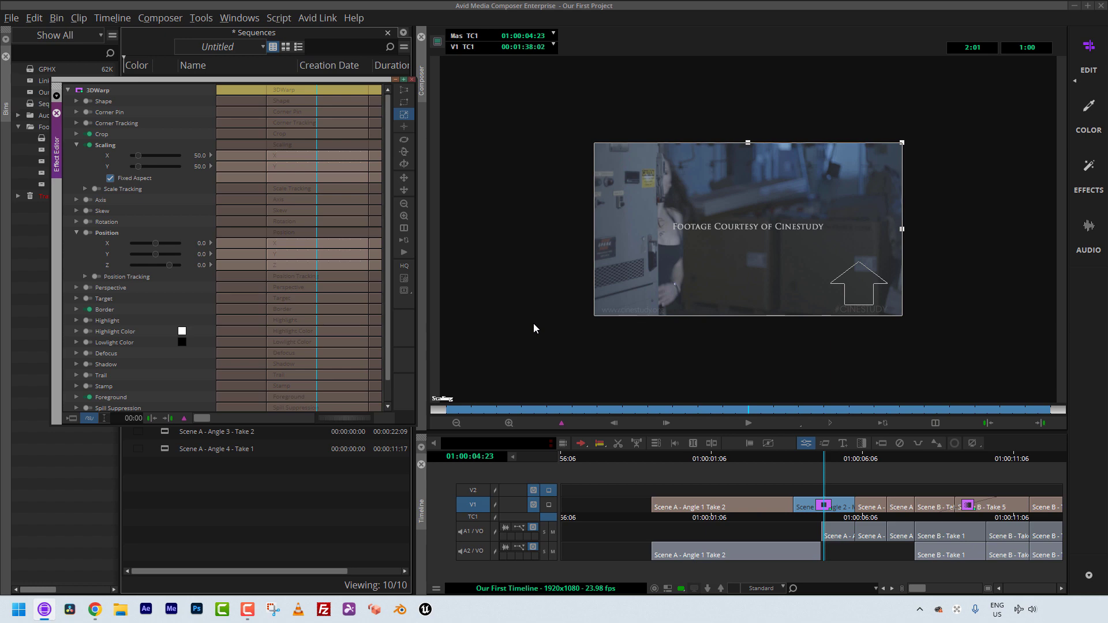
# Close the Effect Editor and remove the promoted effect from the Scene A - Angle 2 clip at 01:00:05:01
pyautogui.click(411, 80)
pyautogui.click(827, 505)
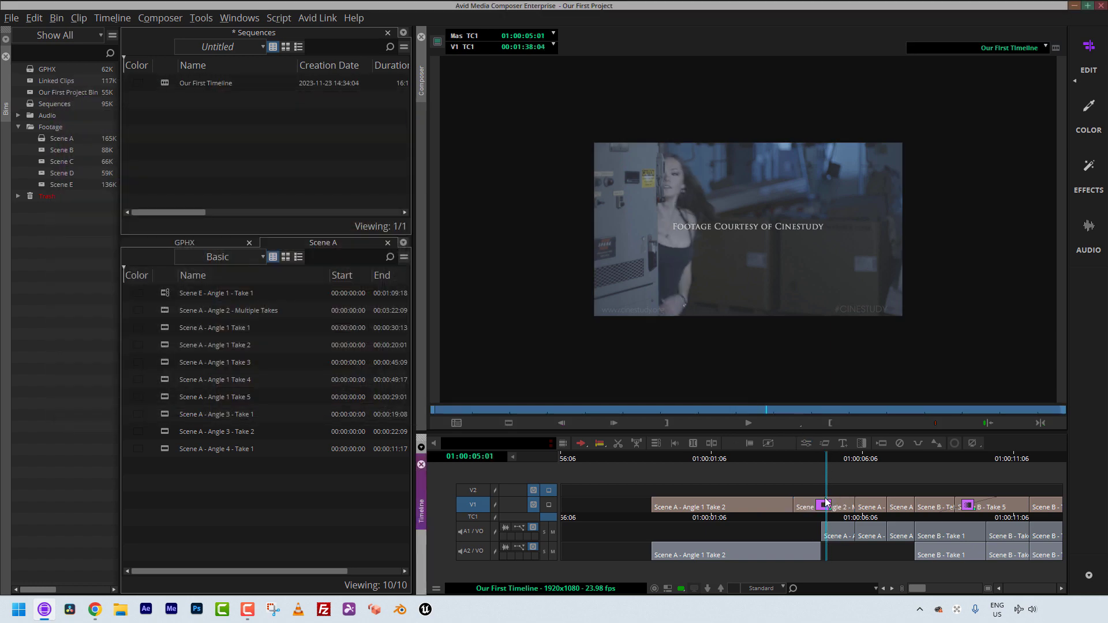
pyautogui.hotkey('ctrl', 'z')
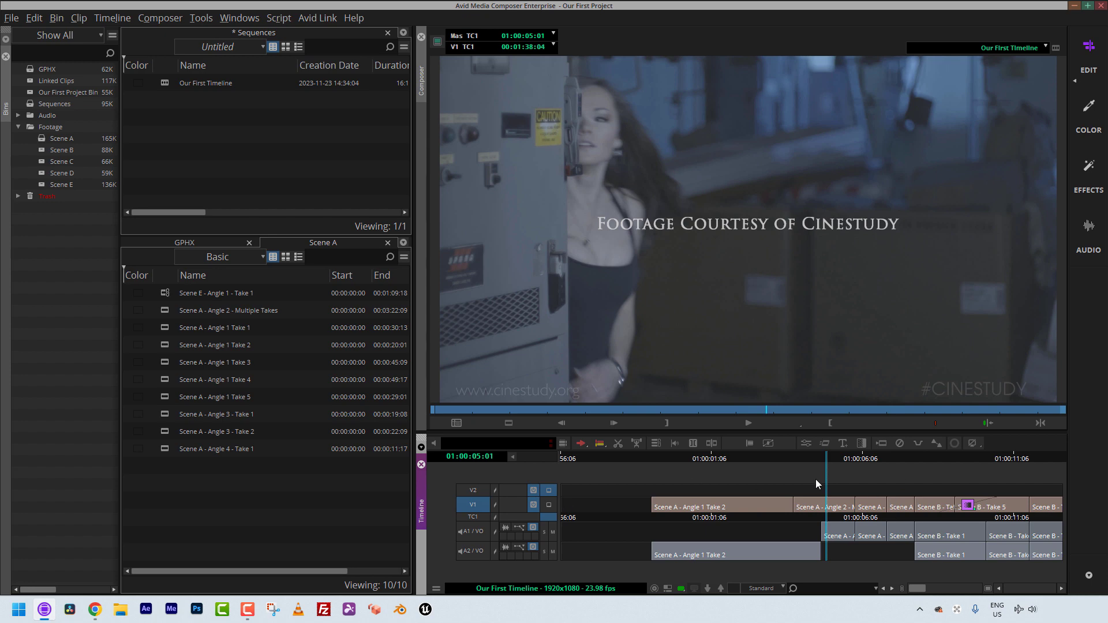
# Open a new title in the Avid Title Tool over the frame at 01:00:05:01
pyautogui.click(81, 19)
pyautogui.click(93, 57)
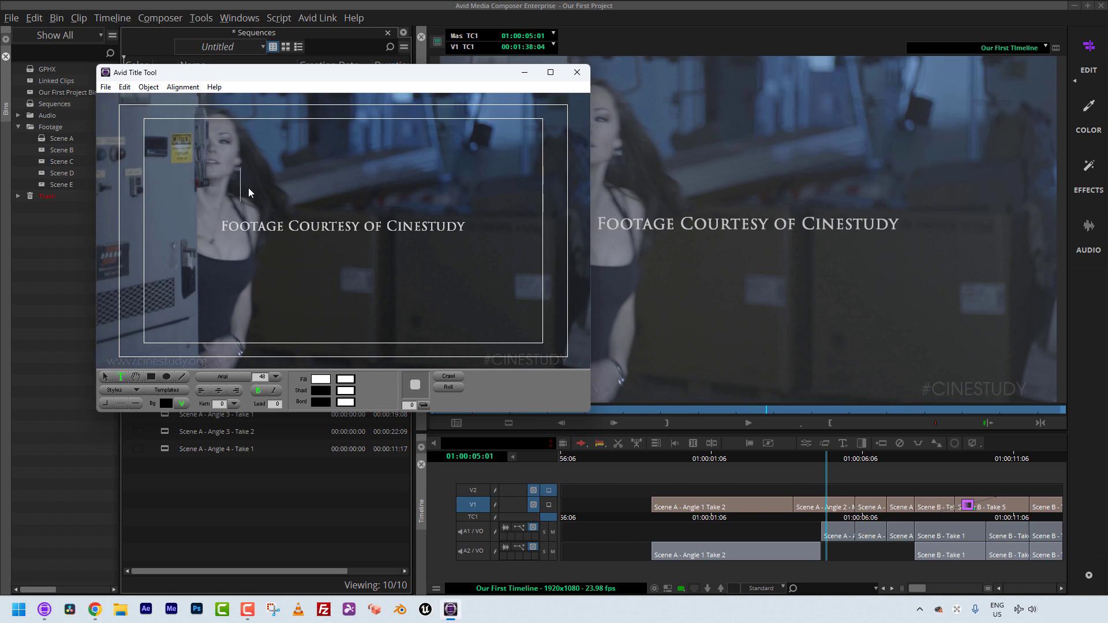
# Add the text "THIS IS A TITLE" to the title, split over two lines after "THIS IS A"
pyautogui.click(248, 190)
pyautogui.write('THIS IS A')
pyautogui.press('Return')
pyautogui.write('TITLE')
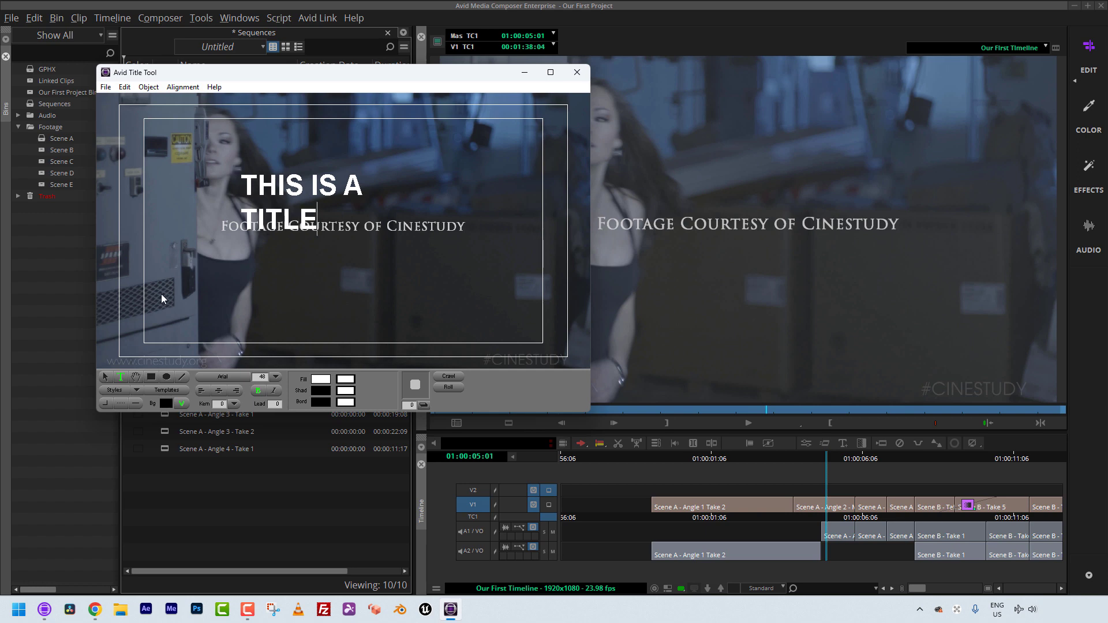
# Give the title text a drop shadow with a depth of 2 and soften the shadow
pyautogui.click(106, 380)
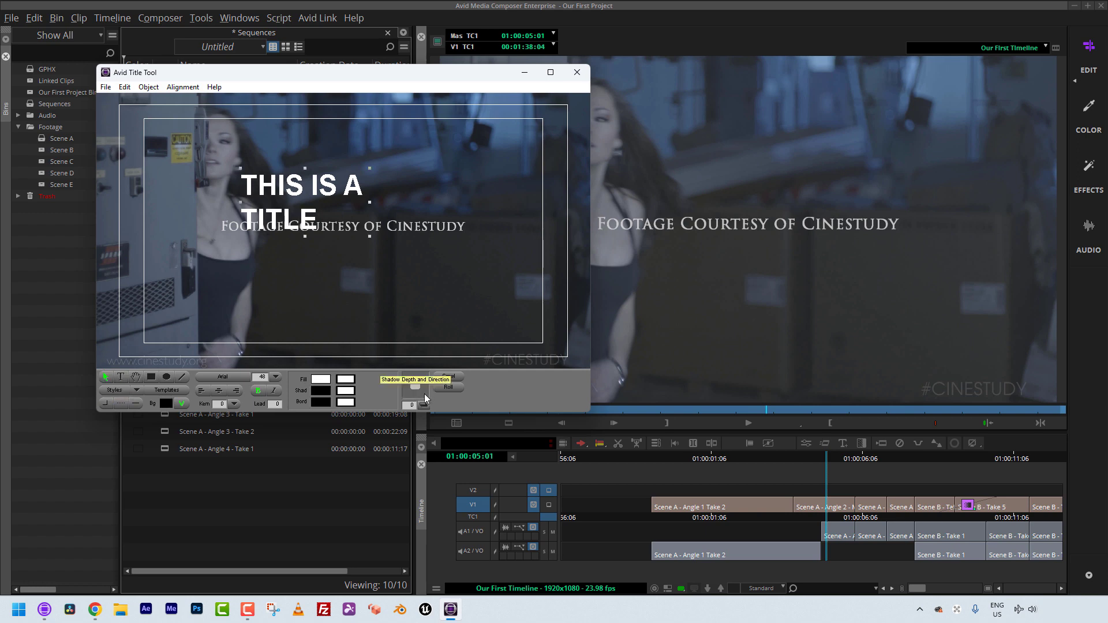
pyautogui.click(410, 405)
pyautogui.write('2')
pyautogui.press('Return')
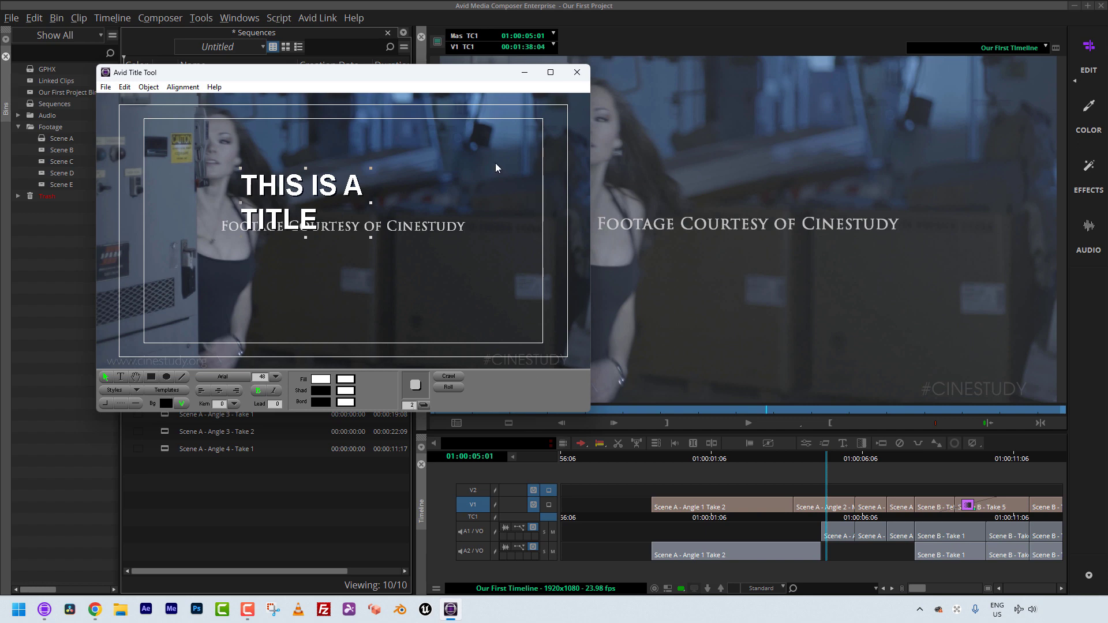
pyautogui.hotkey('ctrl', 'shift', 'h')
pyautogui.click(598, 350)
pyautogui.click(506, 350)
# Move the title text to the upper-left corner of the title-safe area and save the title as Untitled in the Sequences bin with DNxHD SQ resolution
pyautogui.moveTo(233, 77); pyautogui.dragTo(203, 103)
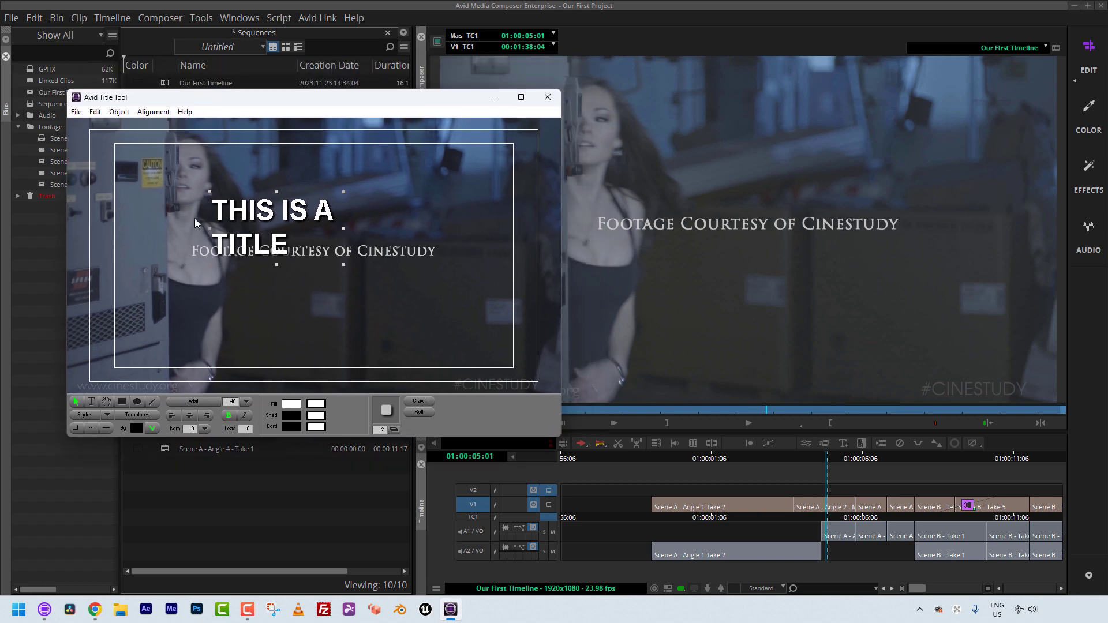
pyautogui.moveTo(261, 244); pyautogui.dragTo(160, 198)
pyautogui.click(547, 97)
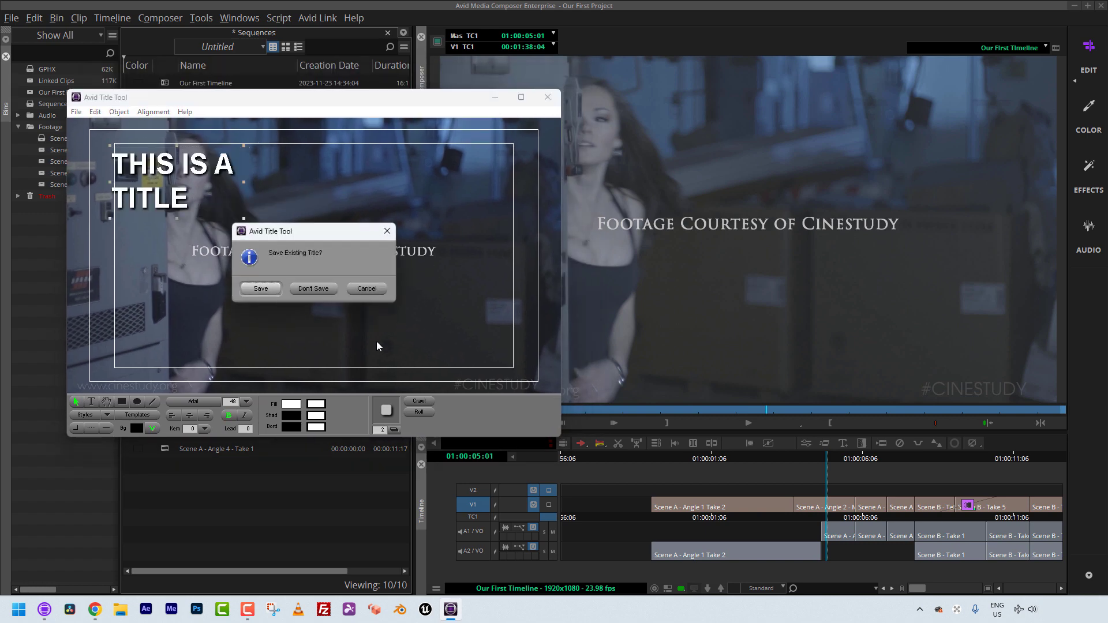
pyautogui.click(269, 287)
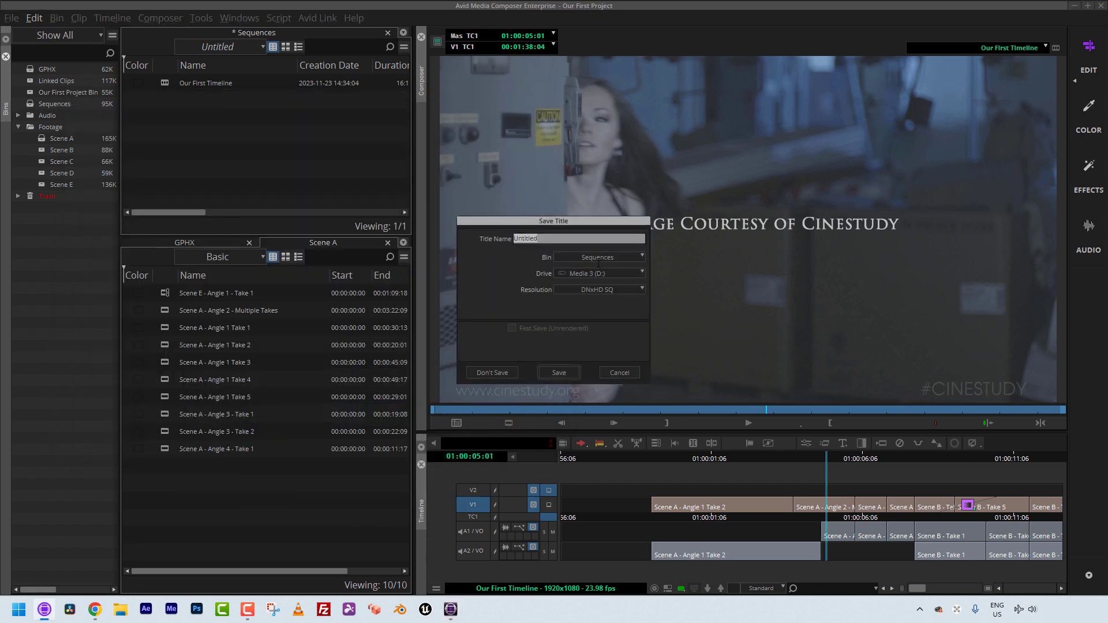
pyautogui.click(552, 370)
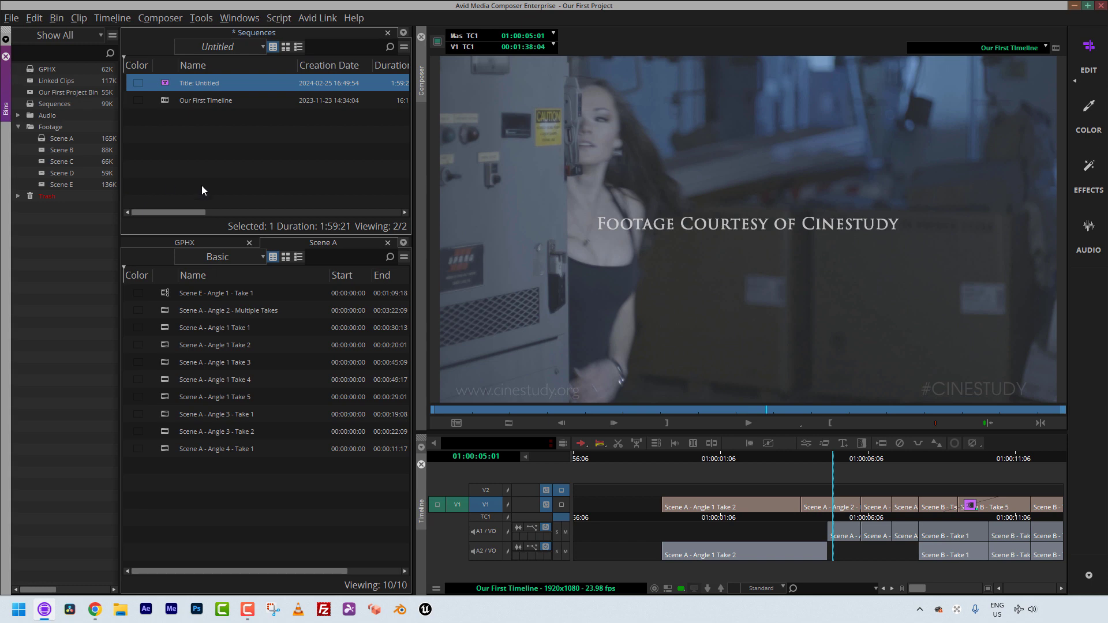
# Overwrite the saved title onto V2 for the length of the Scene A - Angle 2 clip, starting from a source IN mark at 01:00:32:17
pyautogui.doubleClick(165, 85)
pyautogui.press('i')
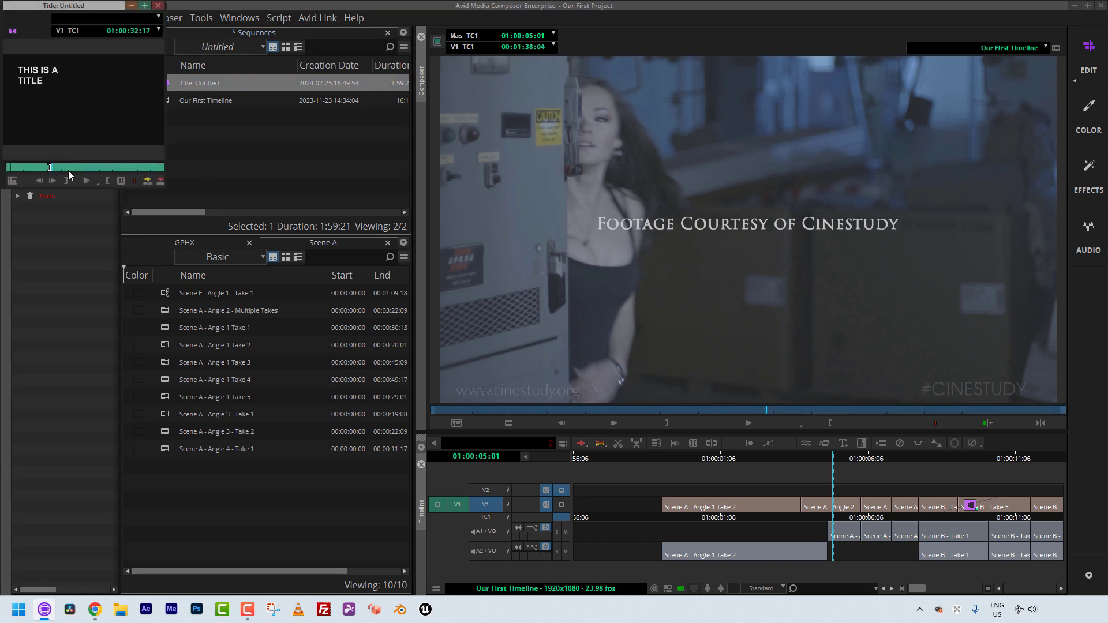
pyautogui.click(822, 504)
pyautogui.press('t')
pyautogui.click(479, 490)
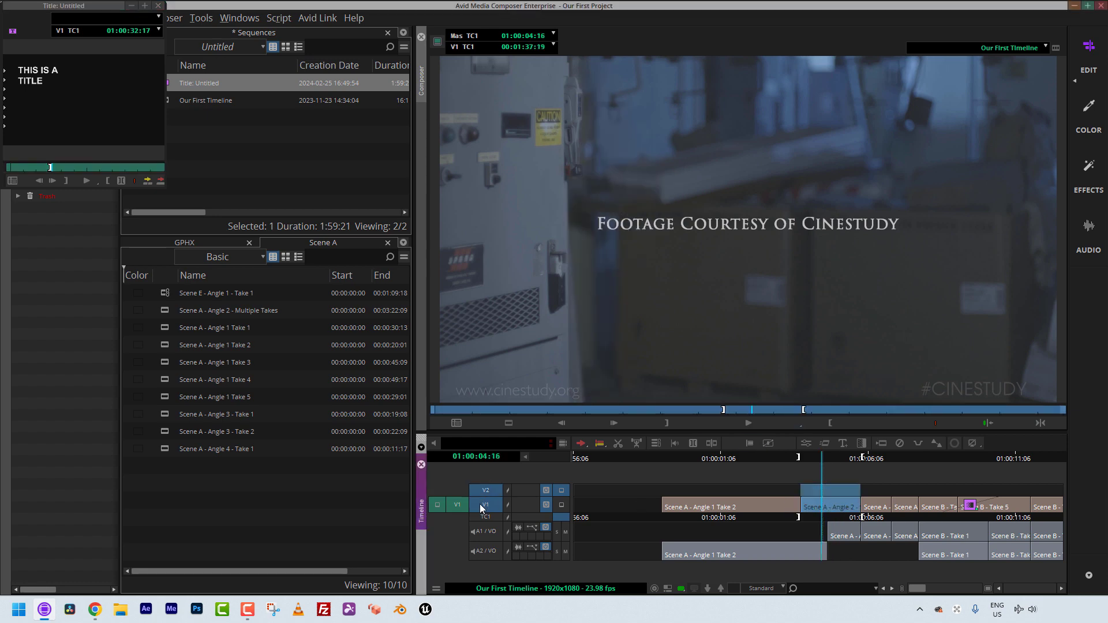
pyautogui.click(481, 505)
pyautogui.press('b')
pyautogui.click(824, 504)
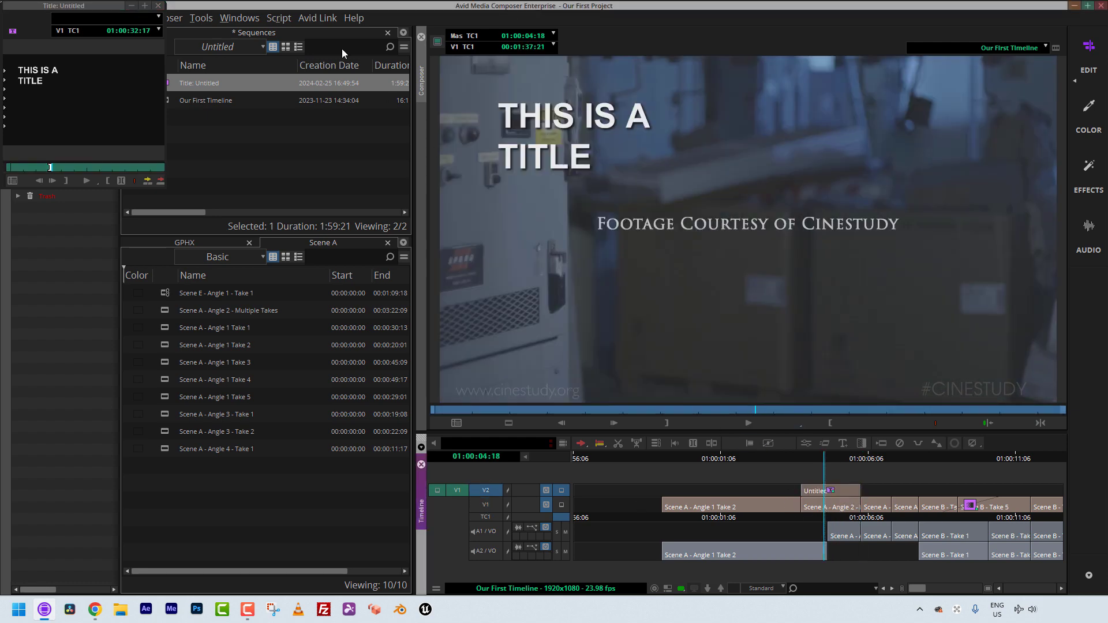
pyautogui.click(158, 5)
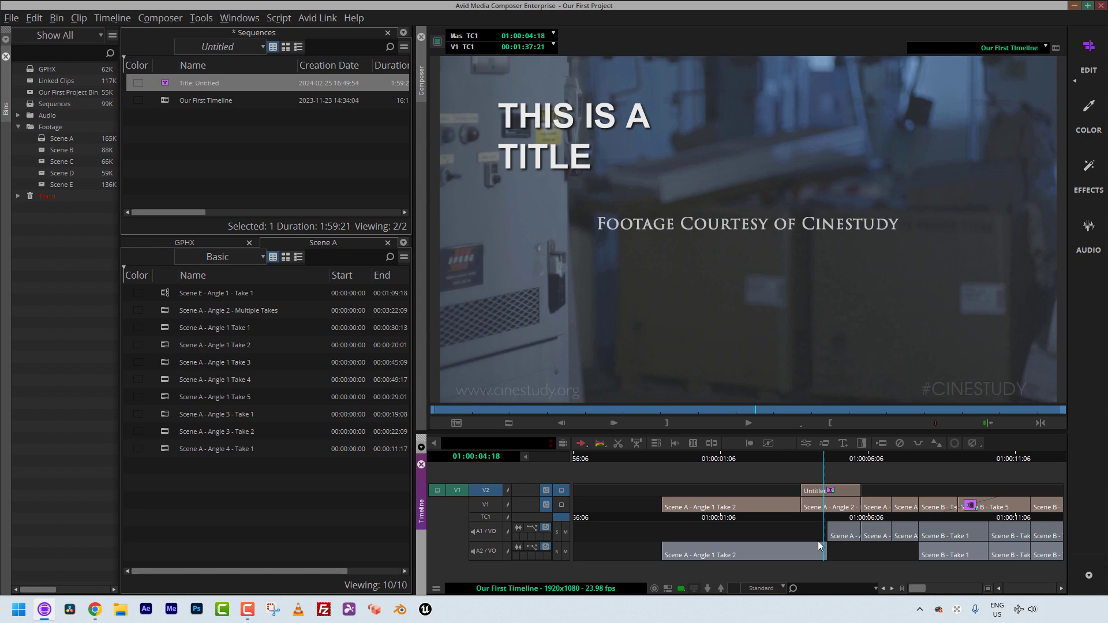
# Open the title clip in the Effect Editor and try scaling it to 147 and shifting its horizontal position to -26
pyautogui.press("'")
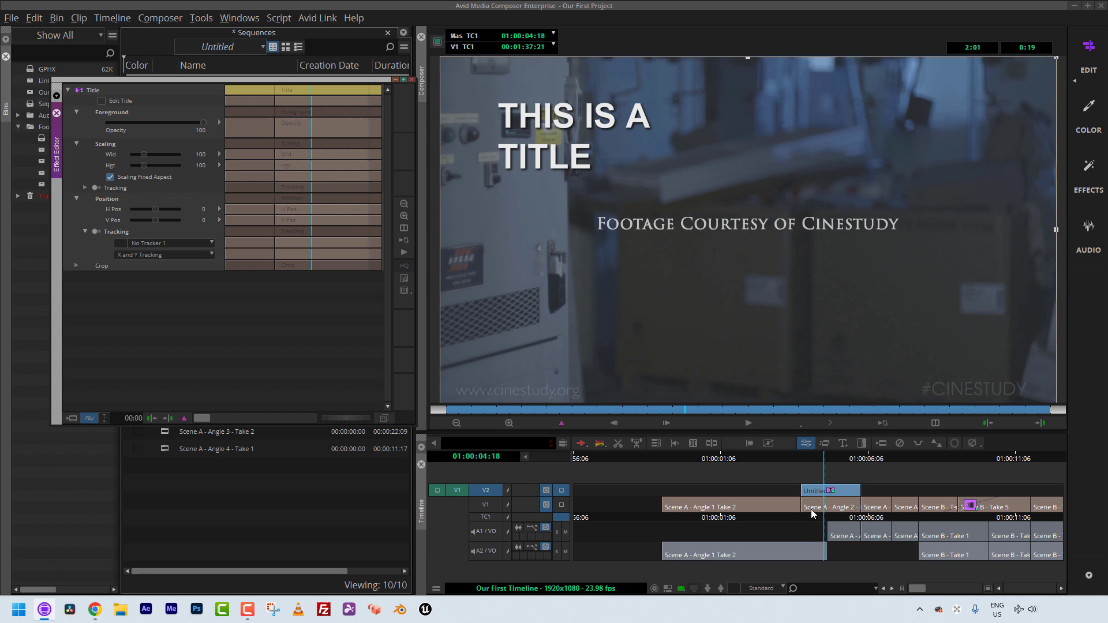
pyautogui.moveTo(146, 154); pyautogui.dragTo(154, 153)
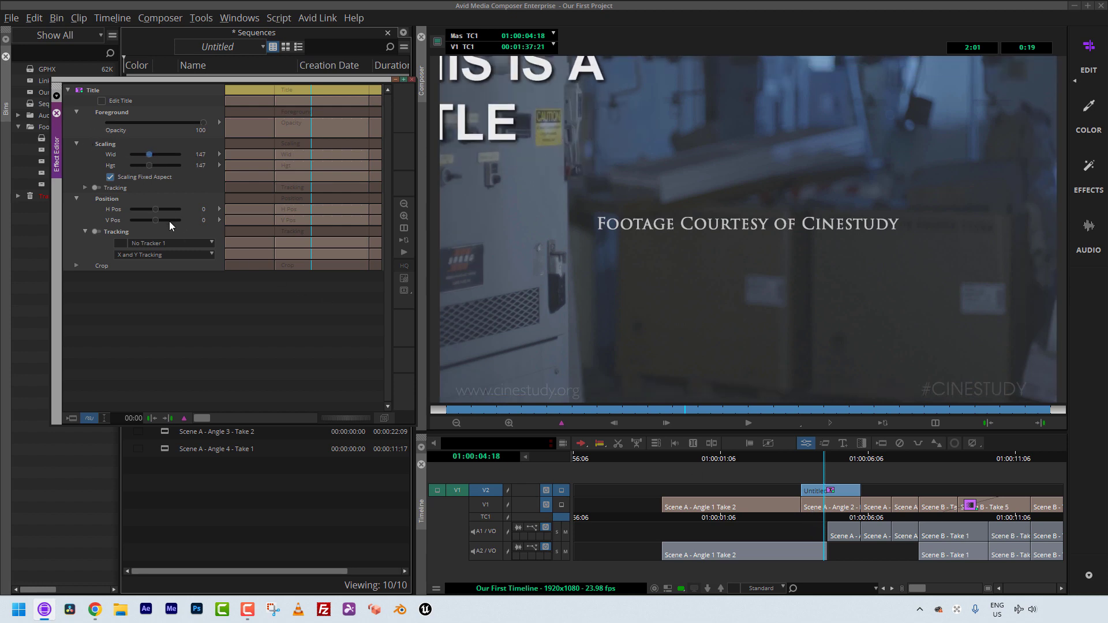
pyautogui.hotkey('ctrl', 'z')
pyautogui.moveTo(155, 209); pyautogui.dragTo(155, 206)
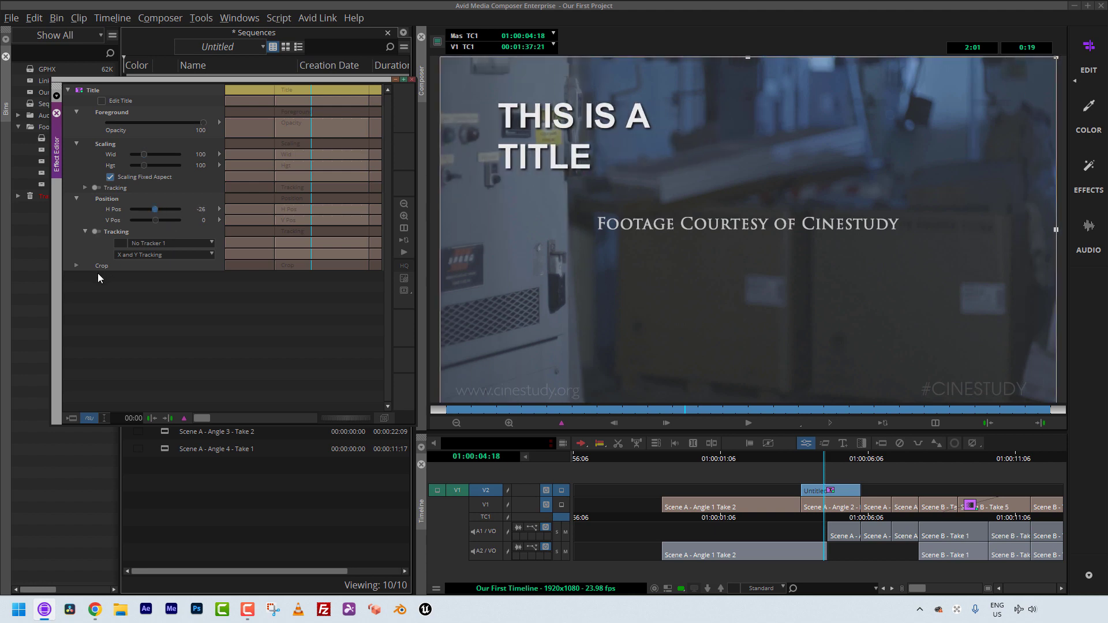
# Examine the title's Crop parameters and promote the title effect to 3D
pyautogui.click(75, 266)
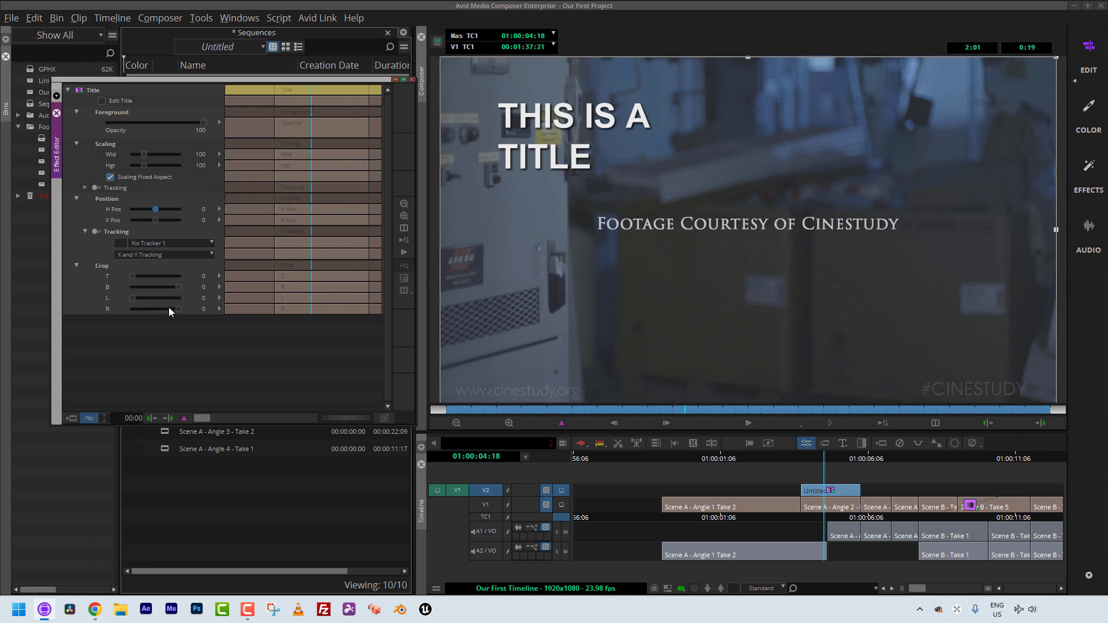
pyautogui.moveTo(153, 309); pyautogui.dragTo(326, 308)
pyautogui.click(385, 419)
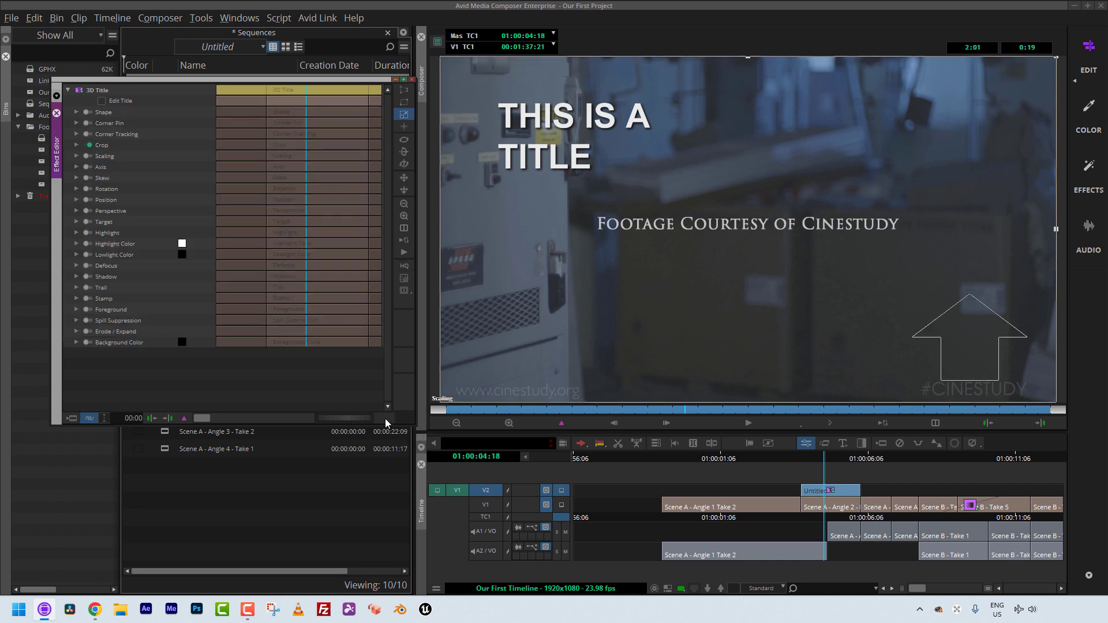
# Rotate the 3D title slightly around its Y axis and tilt it with X Rotation directly in the frame
pyautogui.click(413, 166)
pyautogui.moveTo(621, 229); pyautogui.dragTo(624, 241)
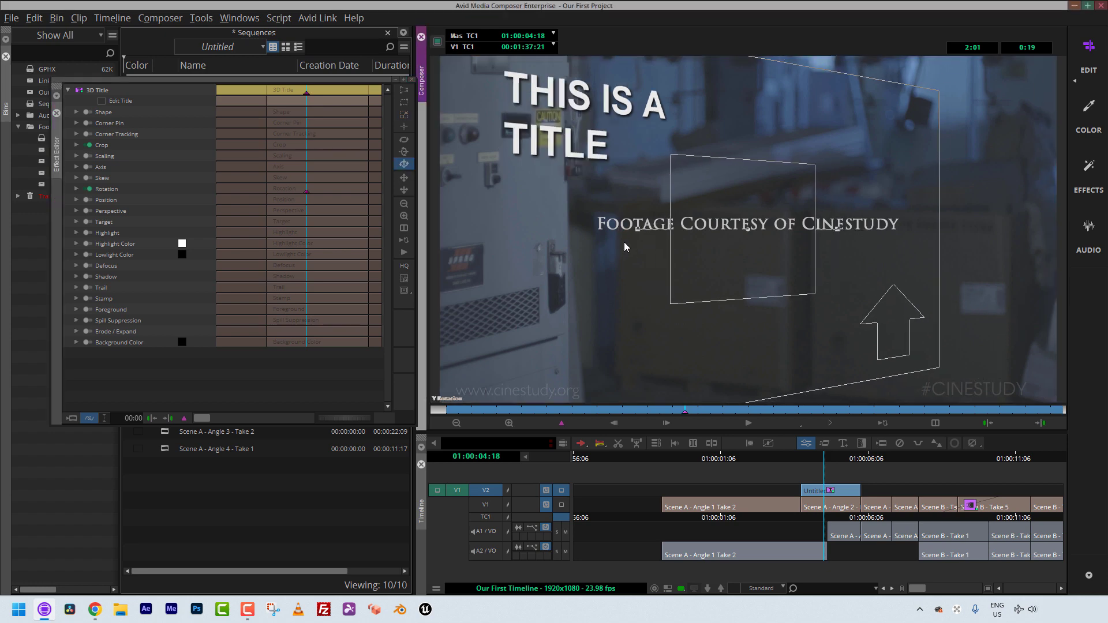
pyautogui.click(404, 151)
pyautogui.moveTo(748, 128); pyautogui.dragTo(773, 131)
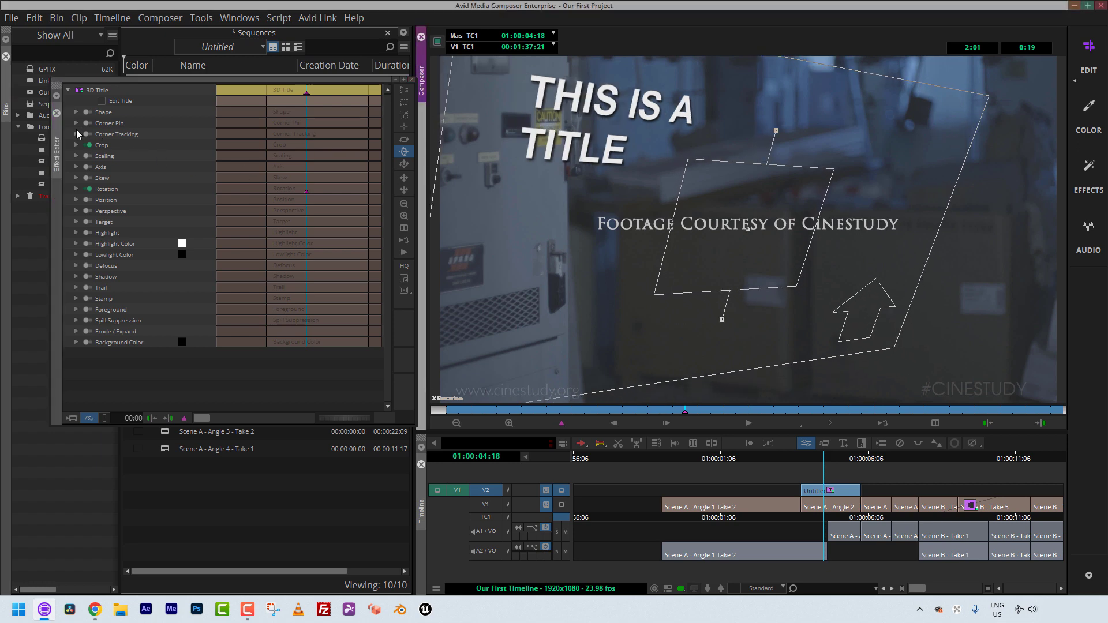